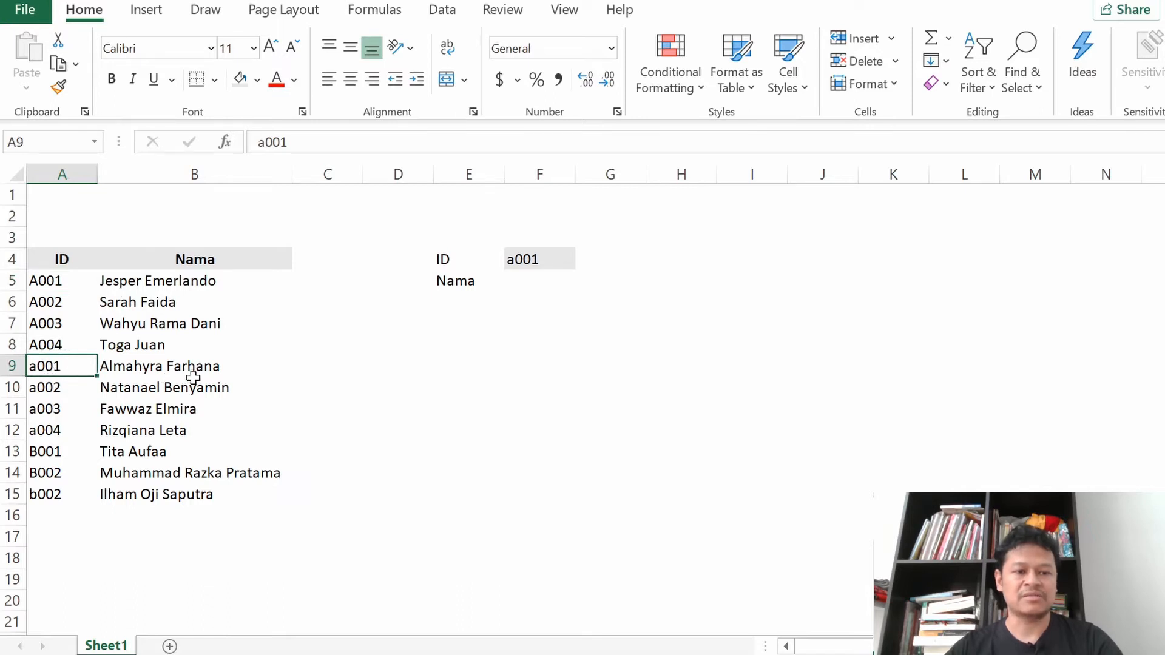
Step: Start an INDEX formula in cell F5 with the name range B5:B15 as its array
left_click(169, 371)
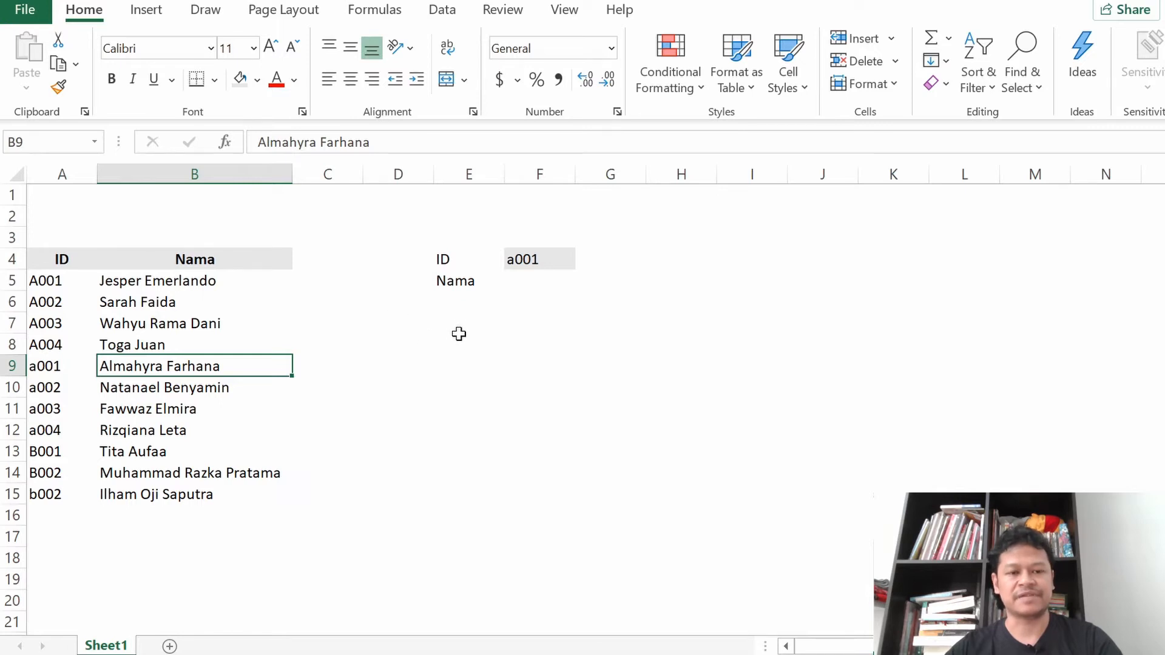
left_click(540, 284)
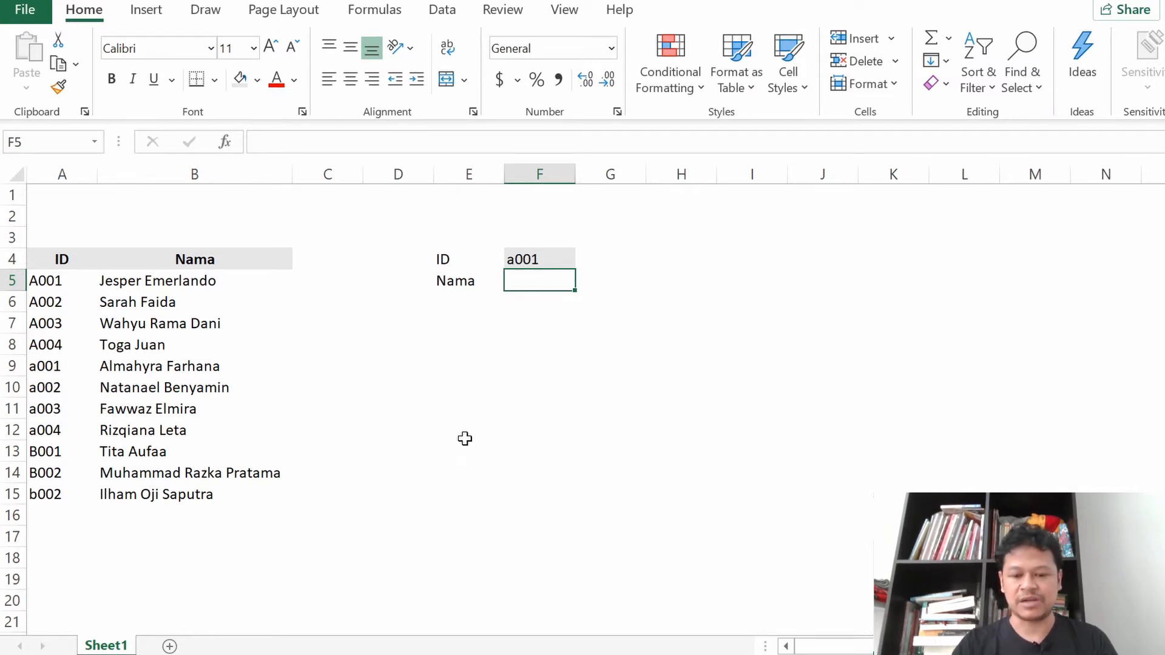
type("=")
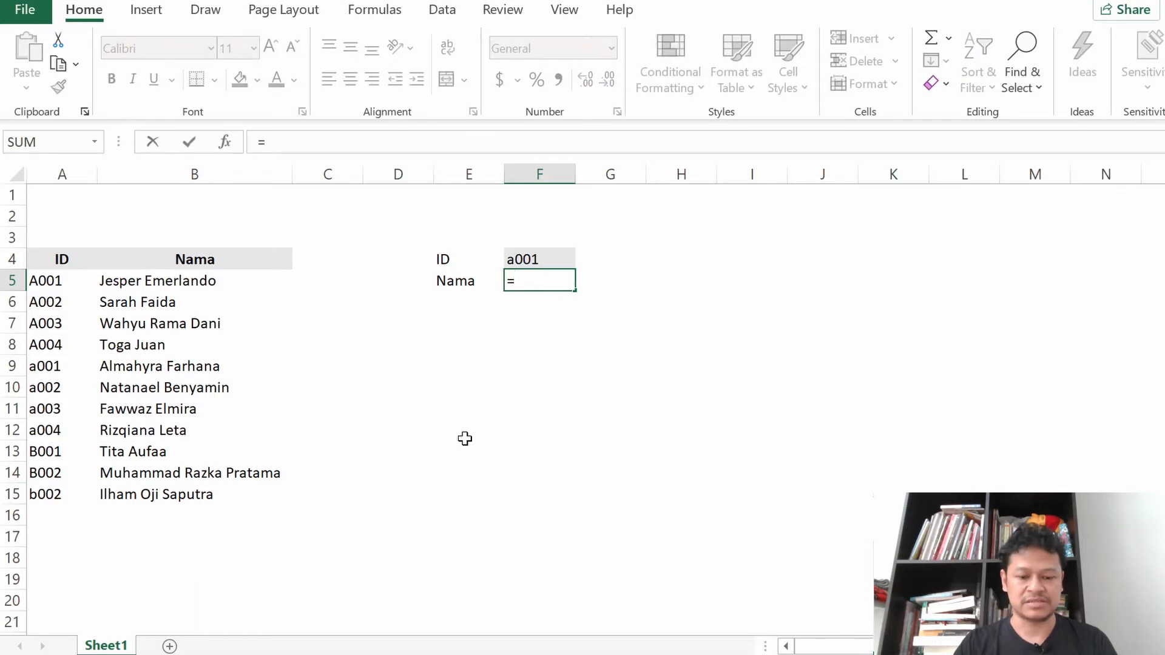
type("index")
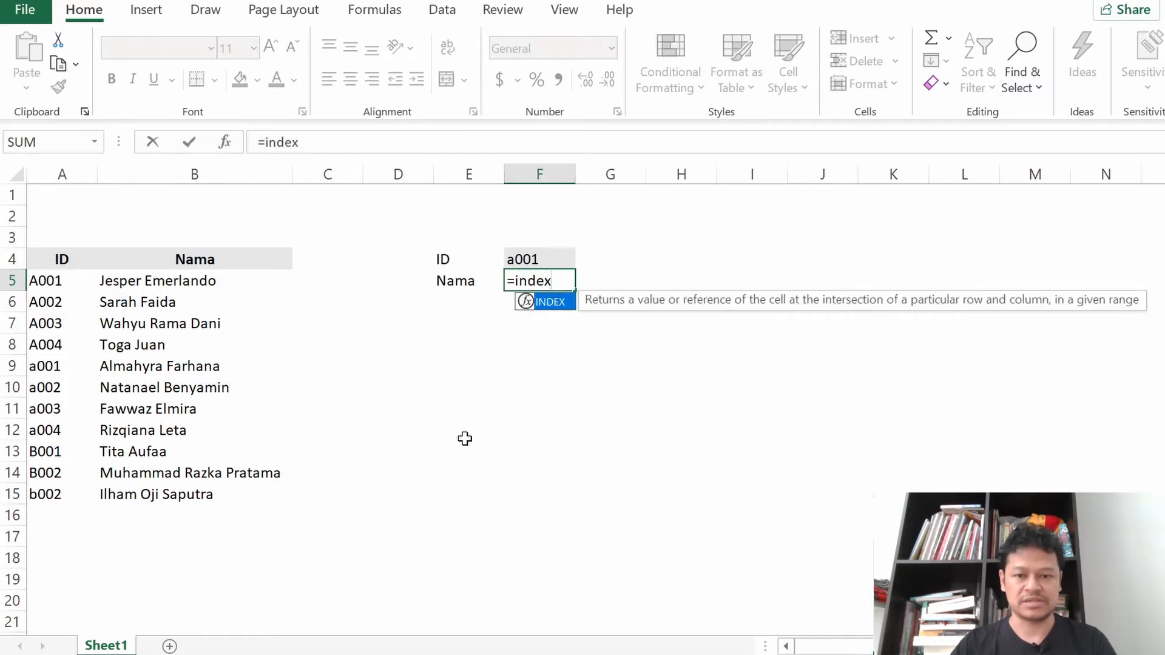
type("(")
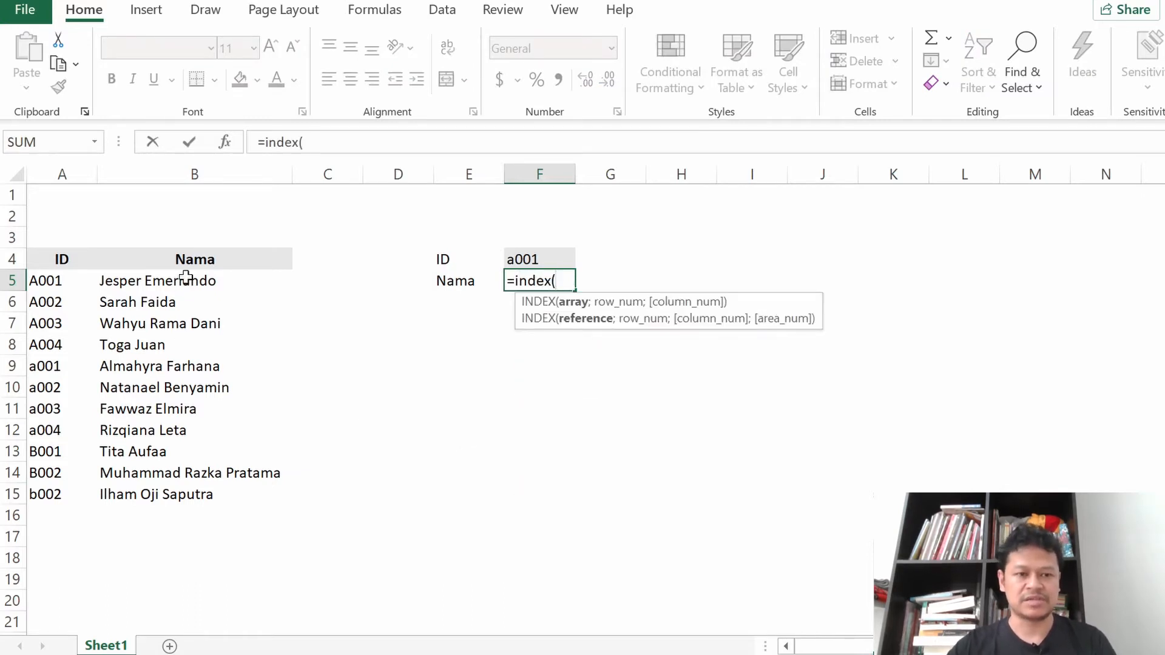
left_click_drag(186, 278, 185, 496)
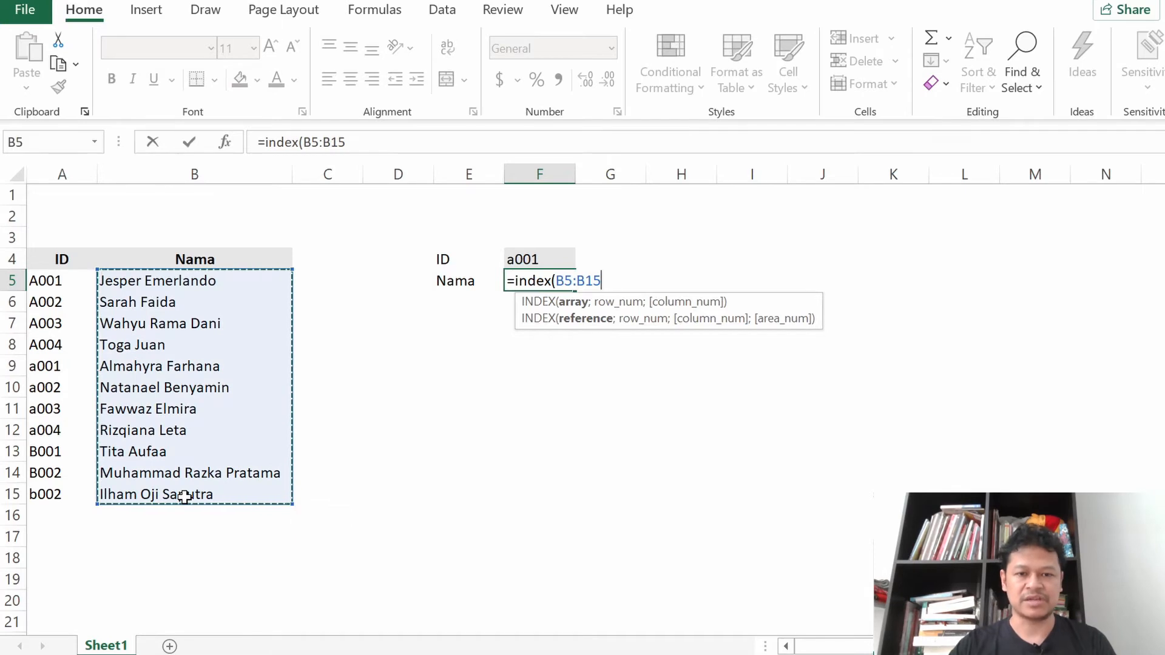
type(";")
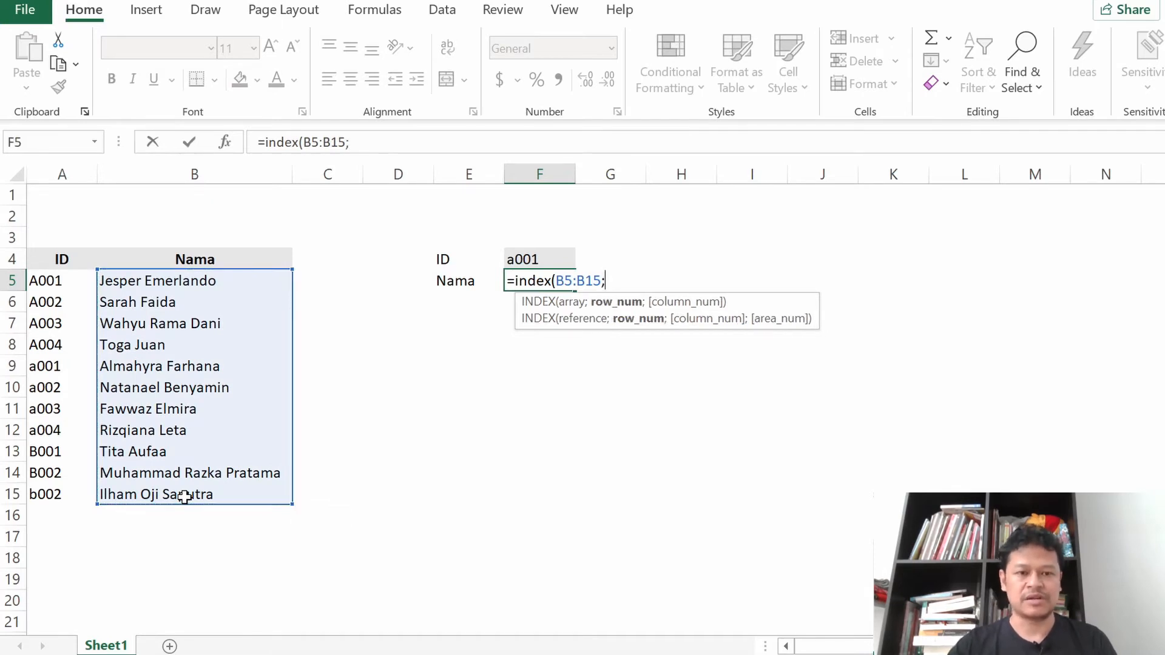
Step: Nest MATCH(F4;A5:A15;0) as the row number of the INDEX formula in F5 and enter the formula
type("mat")
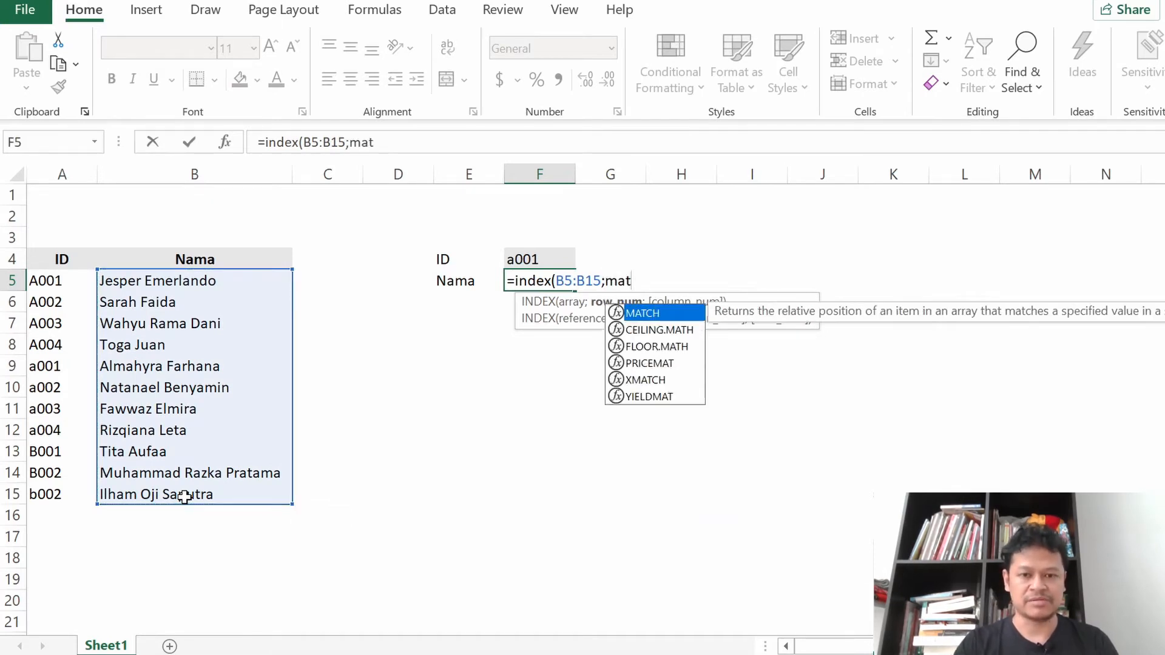
key("Tab")
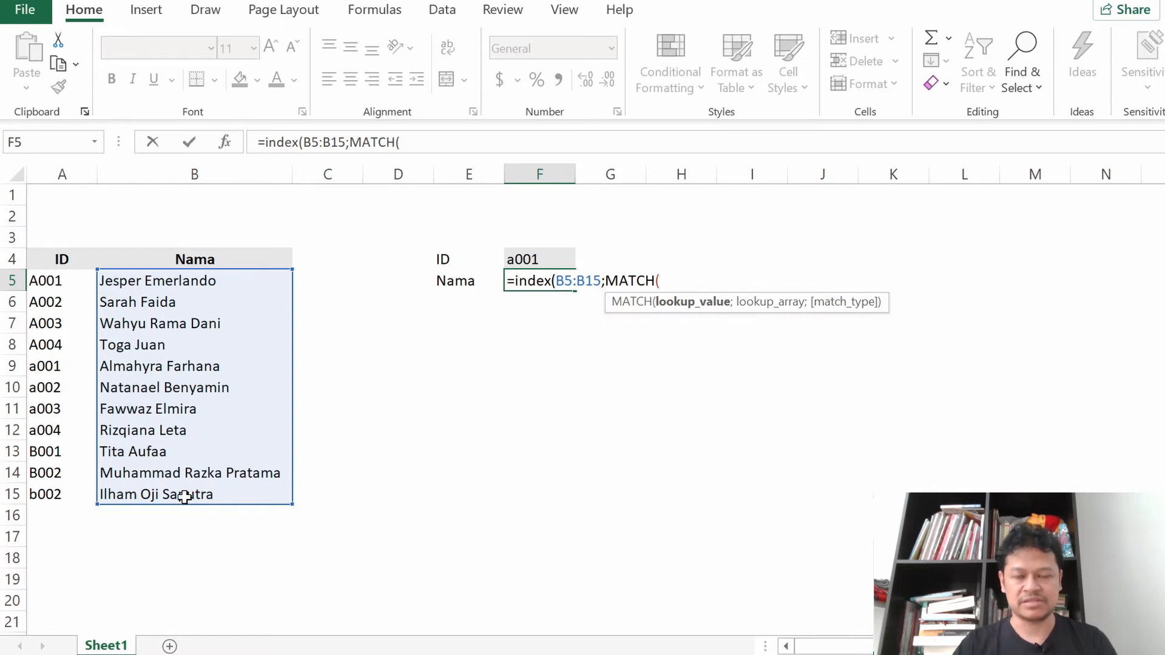
left_click(527, 260)
type(";")
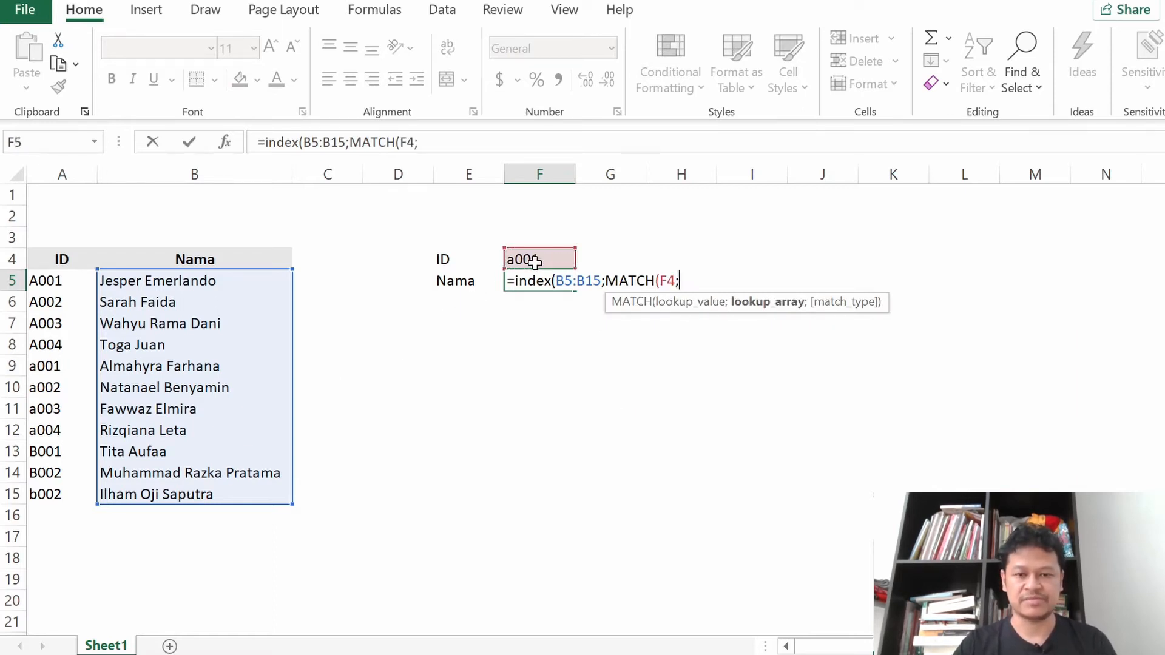
left_click_drag(56, 285, 57, 491)
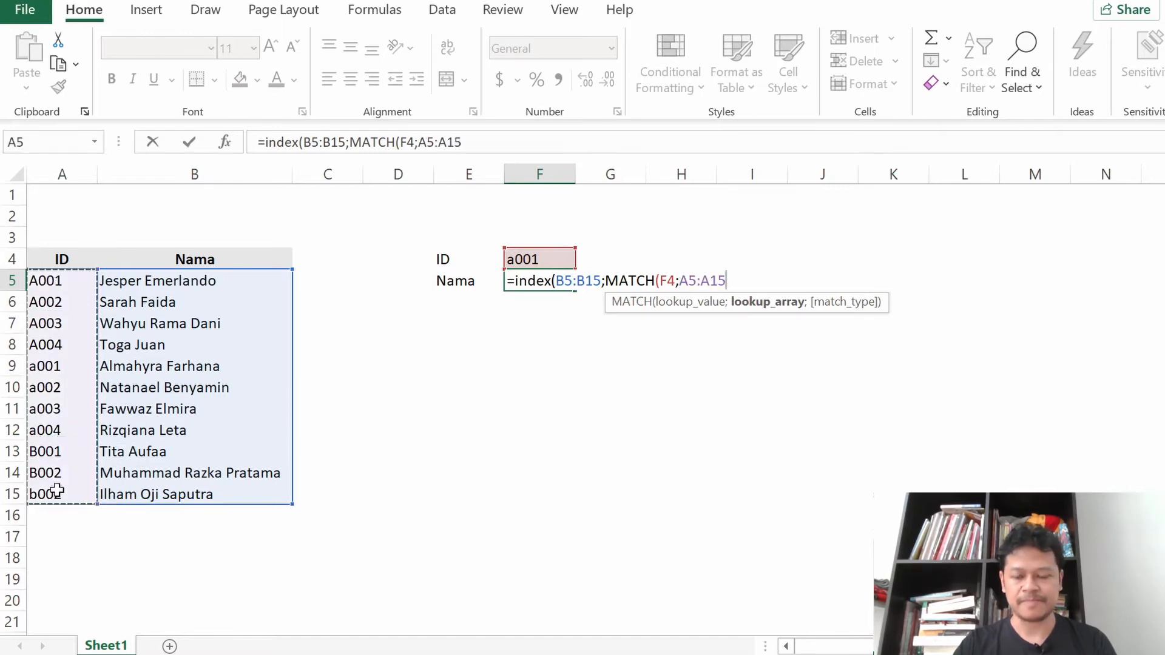
type(";")
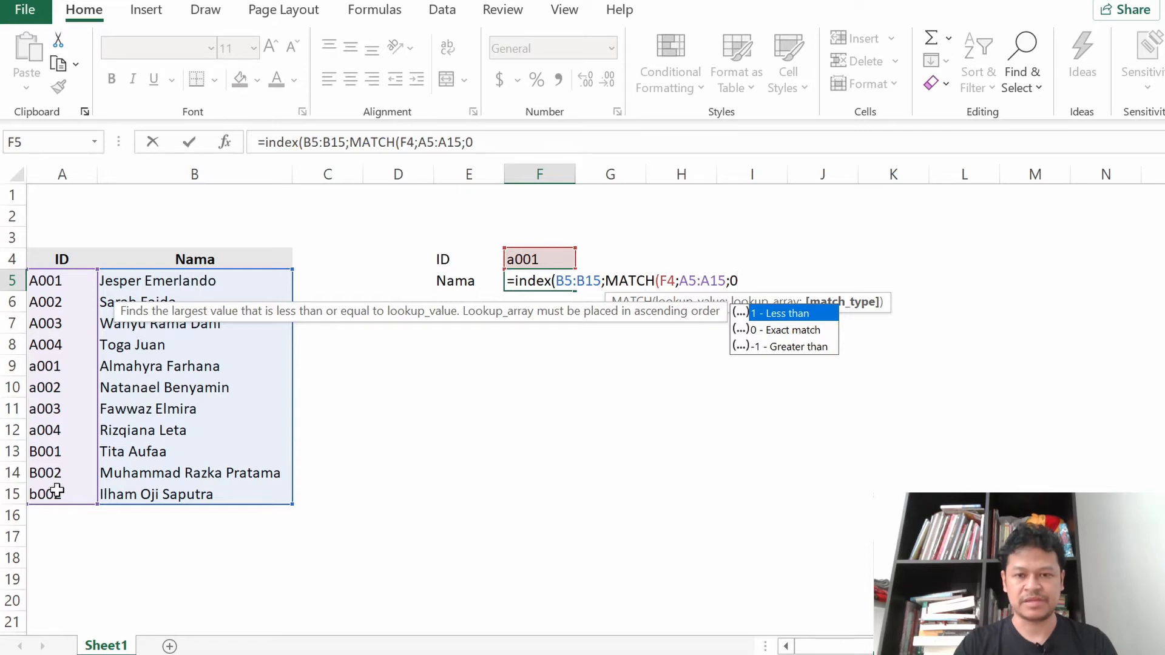
type("0)")
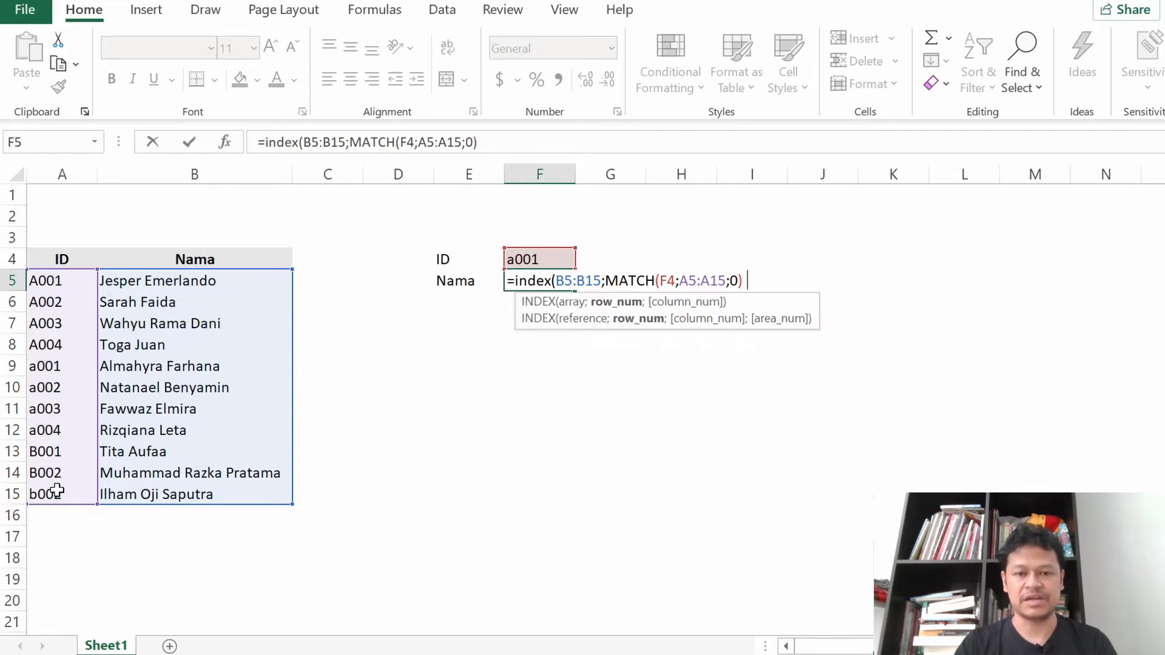
type(")")
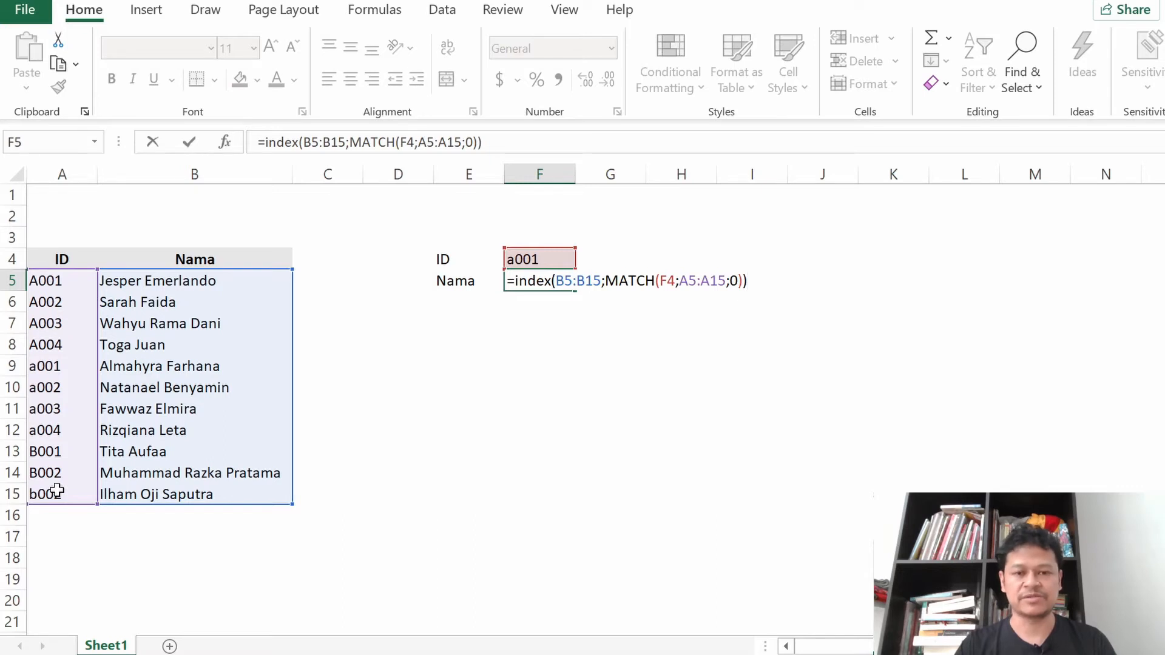
key("Return")
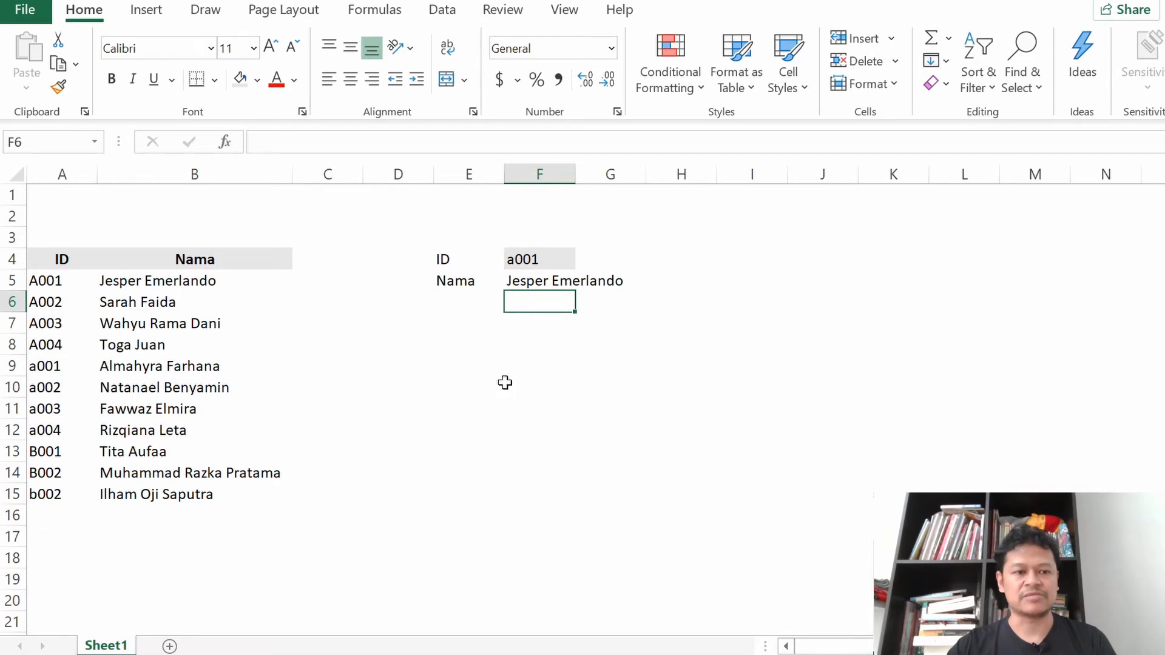
Step: Test the lookup by choosing the ID from A8 in cell F4, replacing it with the lowercase ID from A12, and checking F5
left_click(551, 282)
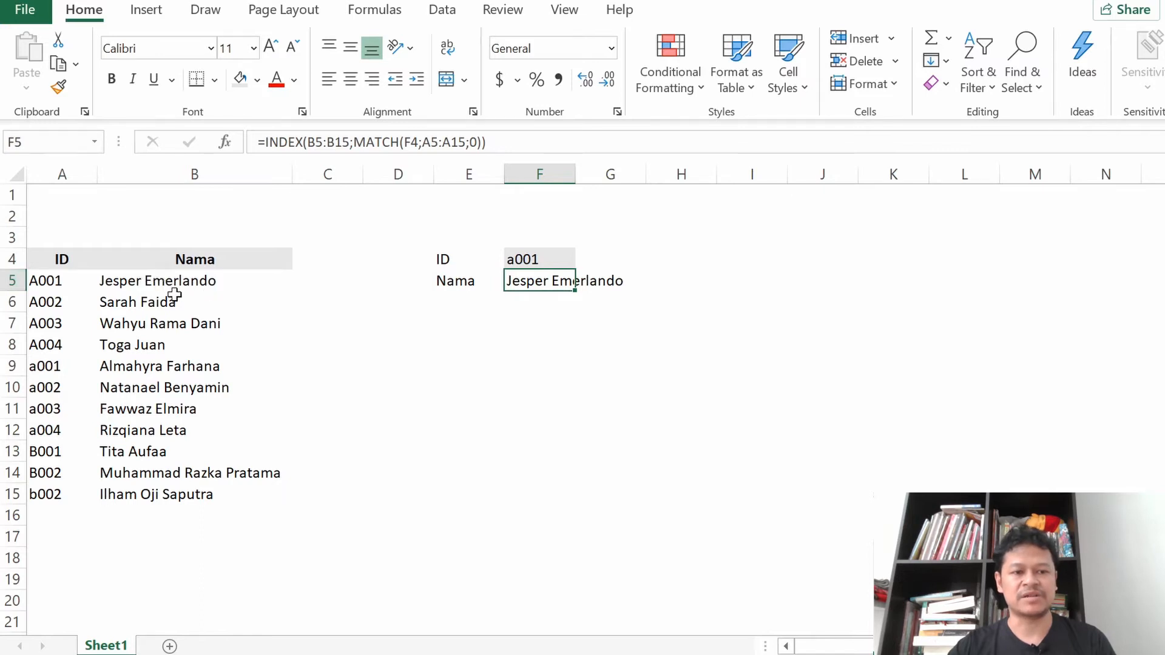
left_click(576, 258)
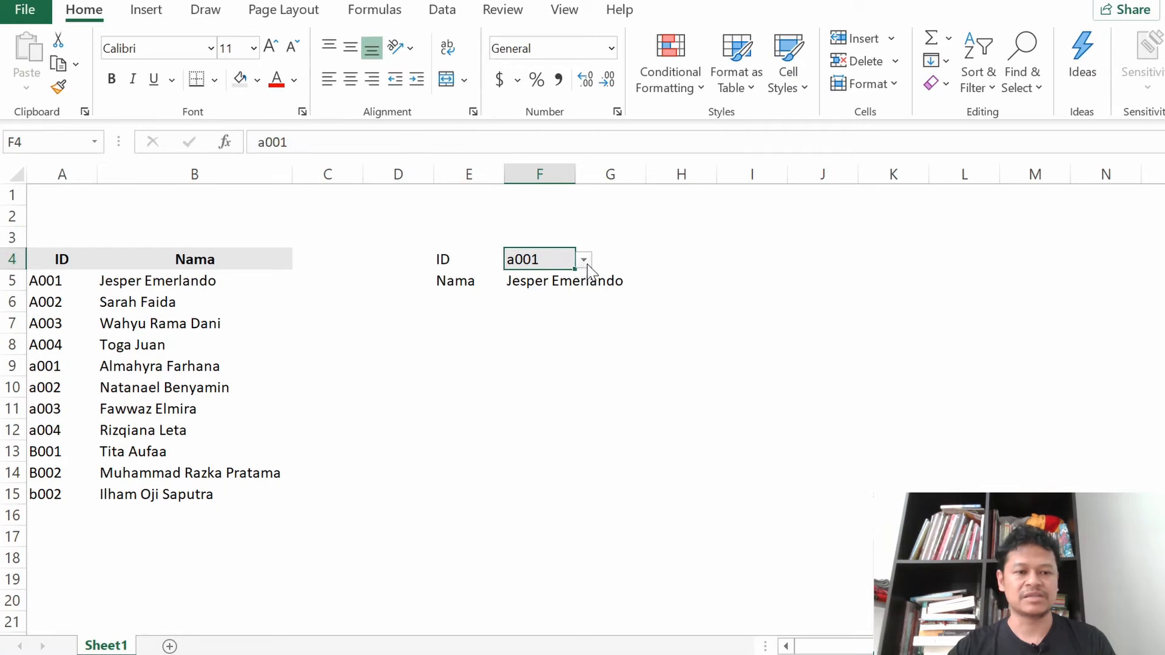
left_click(584, 261)
left_click(534, 322)
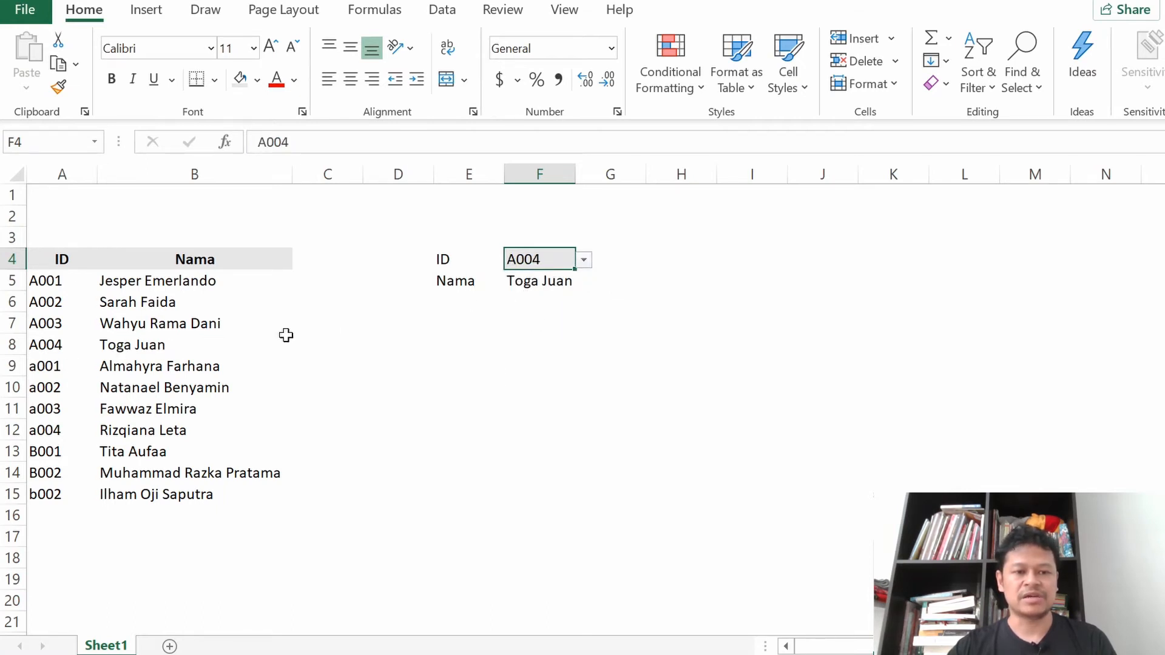
left_click(584, 261)
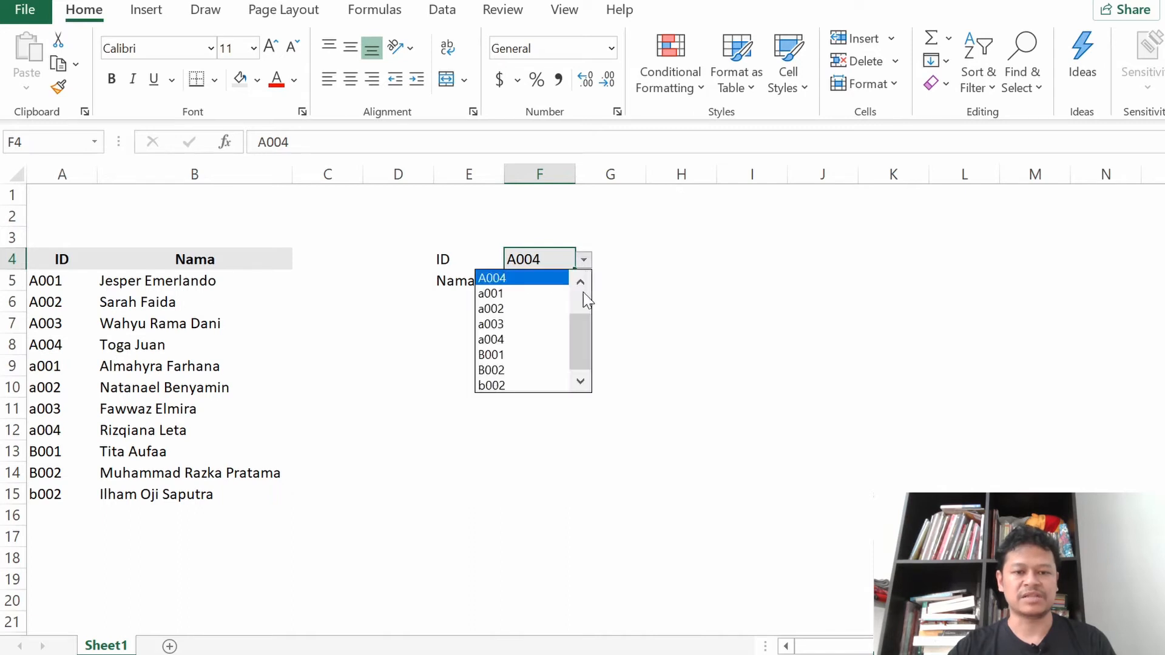
left_click(542, 339)
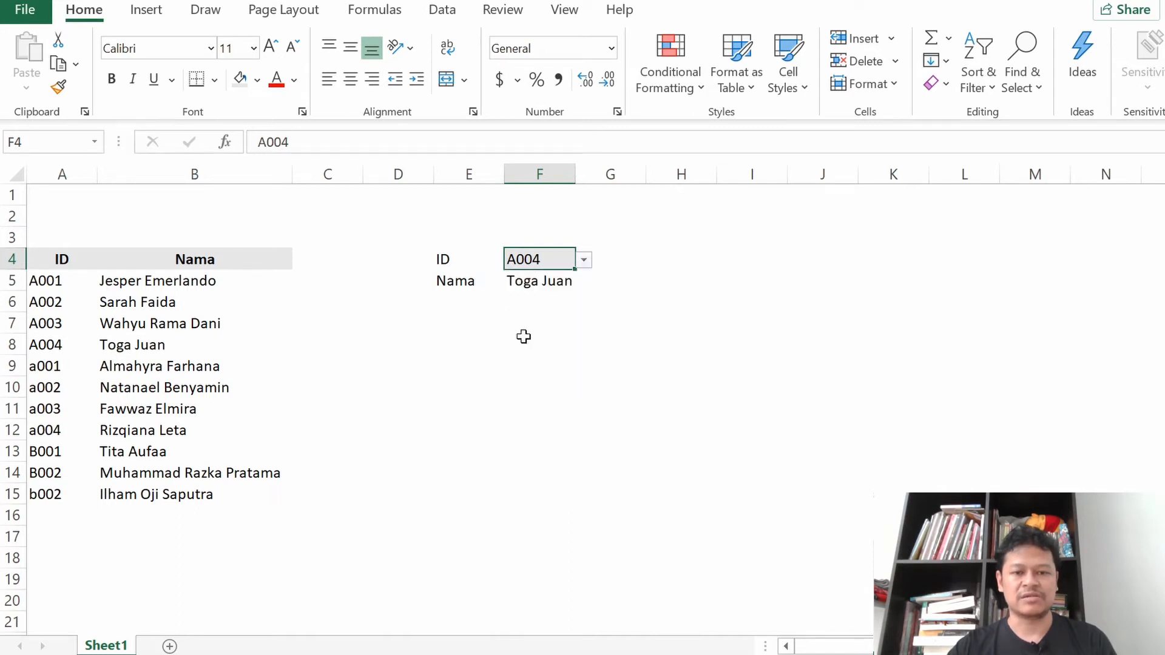
left_click(551, 315)
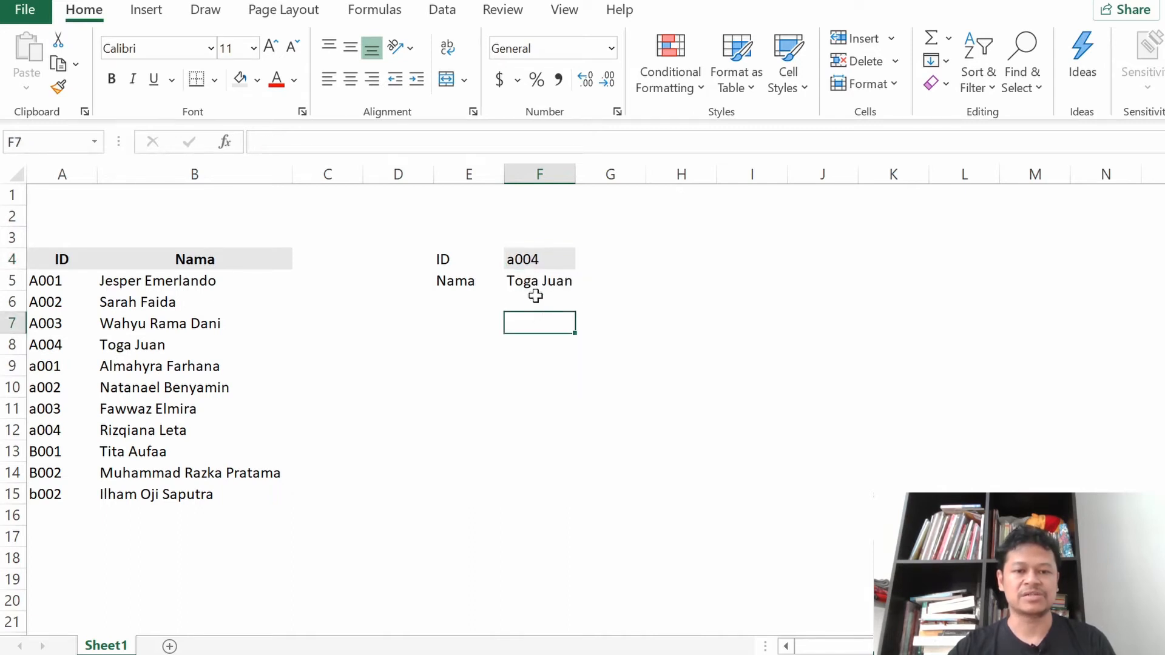
left_click(528, 284)
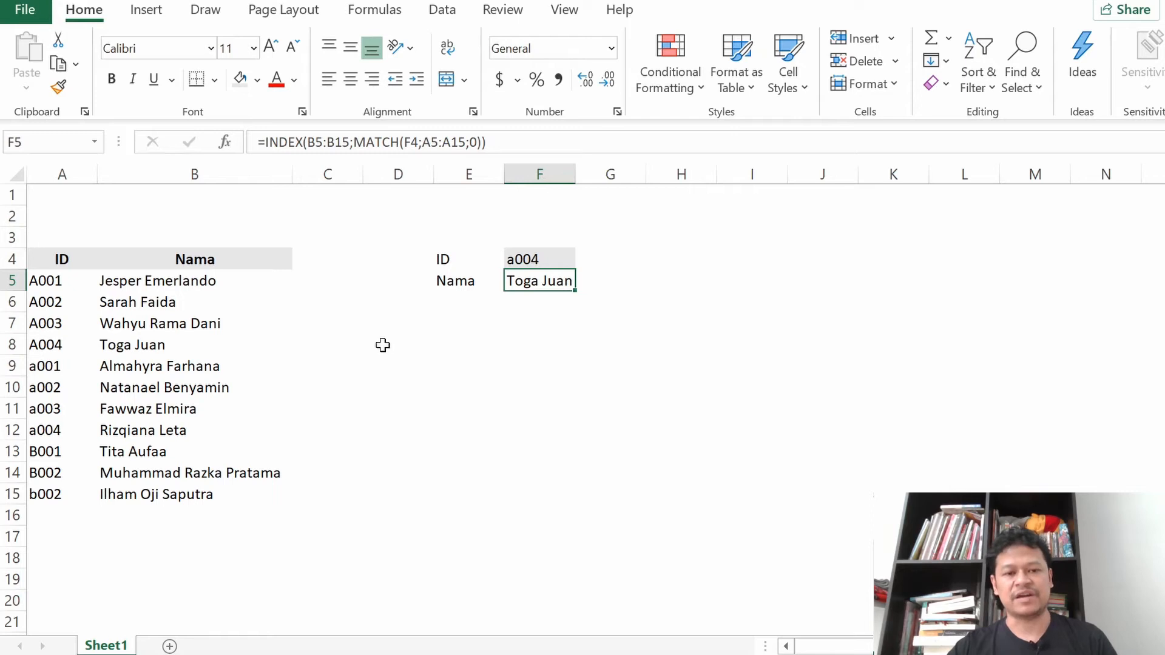
Step: Enter =EXACT(F4;A5:A15) in cell C5 to compare the chosen ID case-sensitively with every ID in the table
left_click(341, 280)
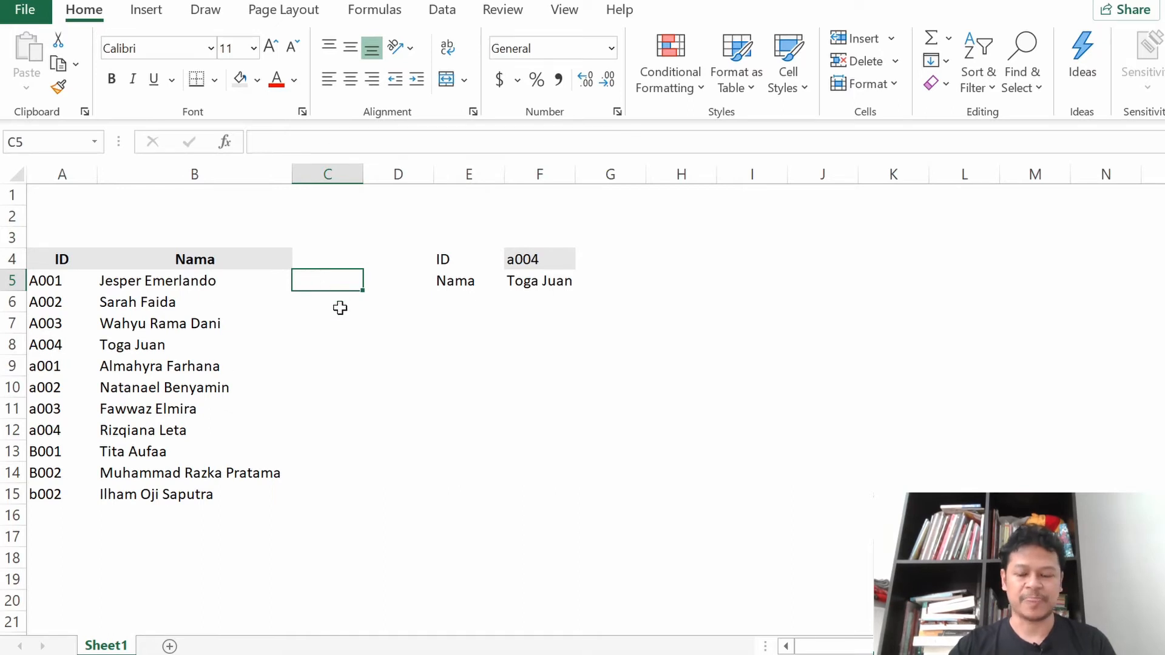
type("=ex")
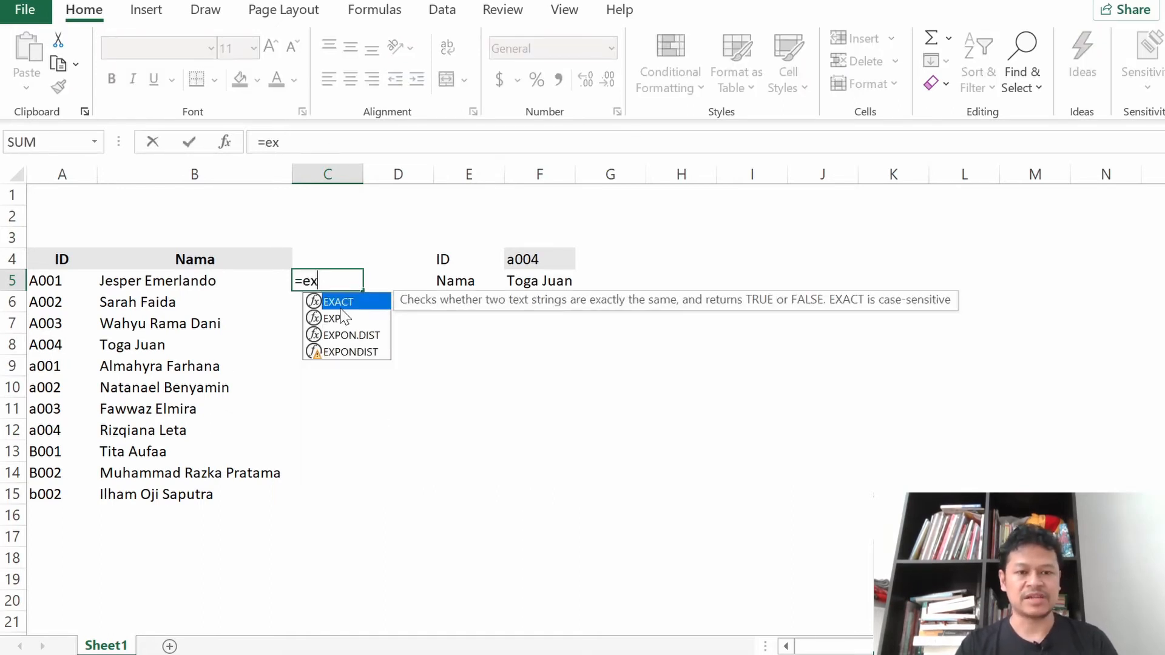
key("Tab")
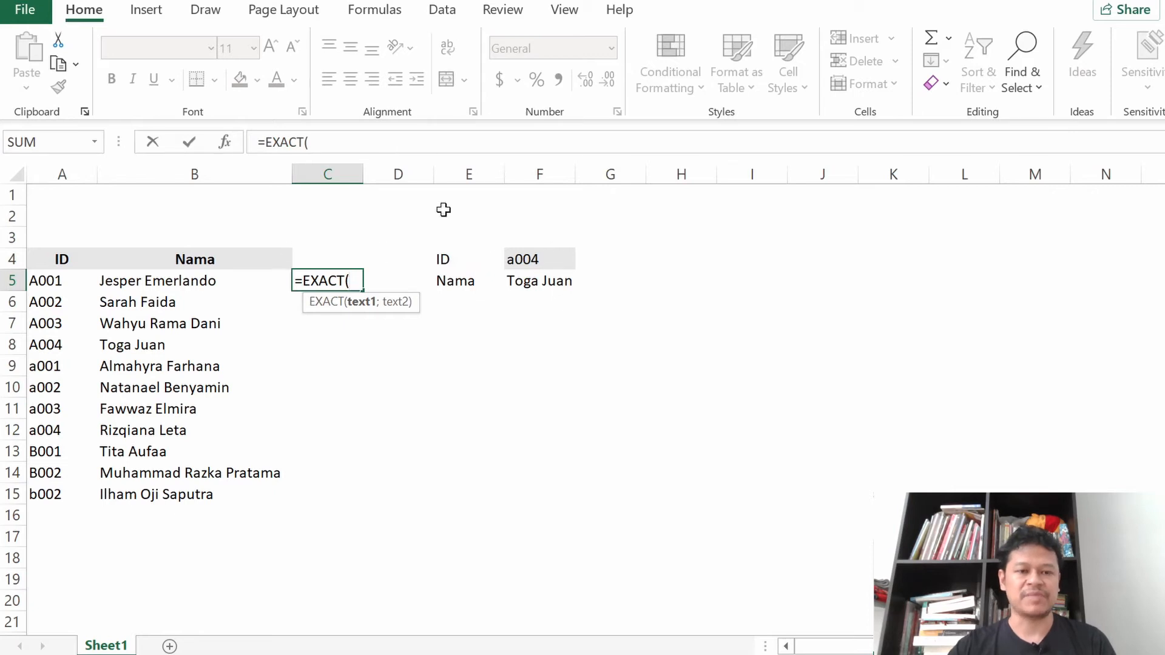
left_click(525, 256)
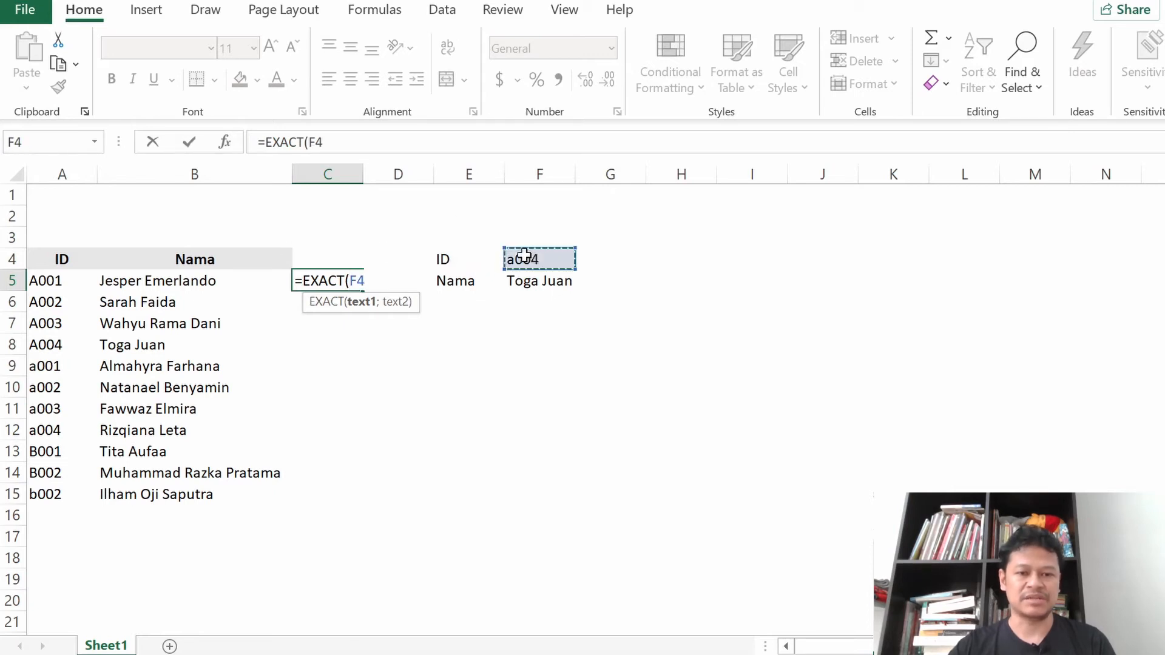
type(";")
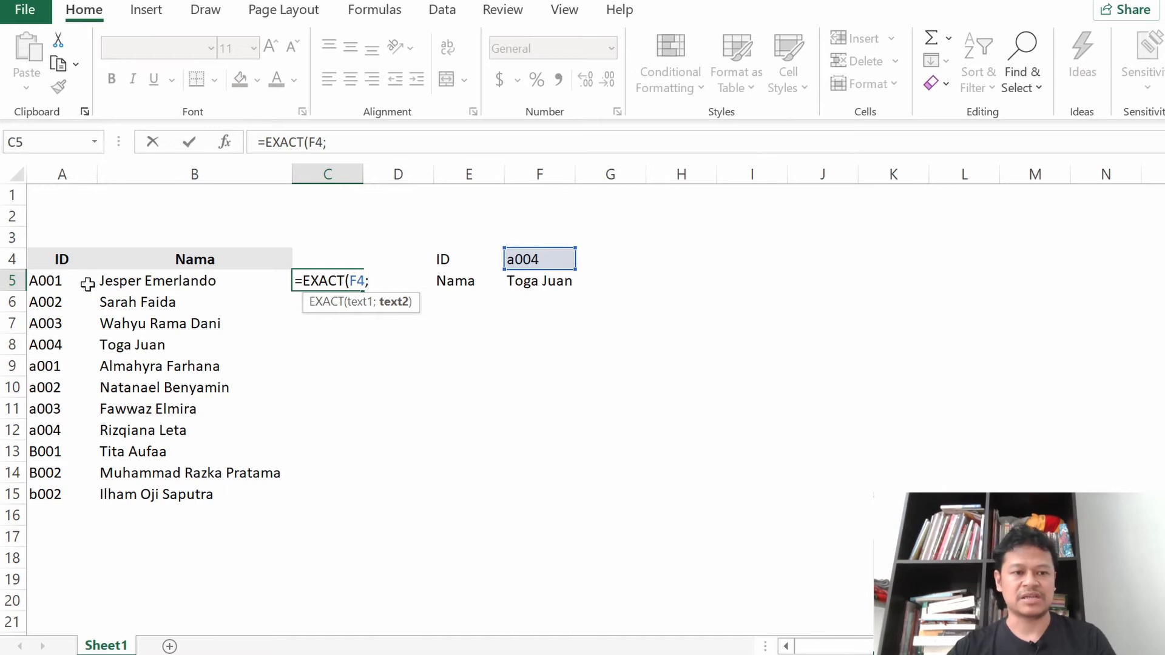
left_click_drag(65, 280, 64, 493)
type(")")
key("Return")
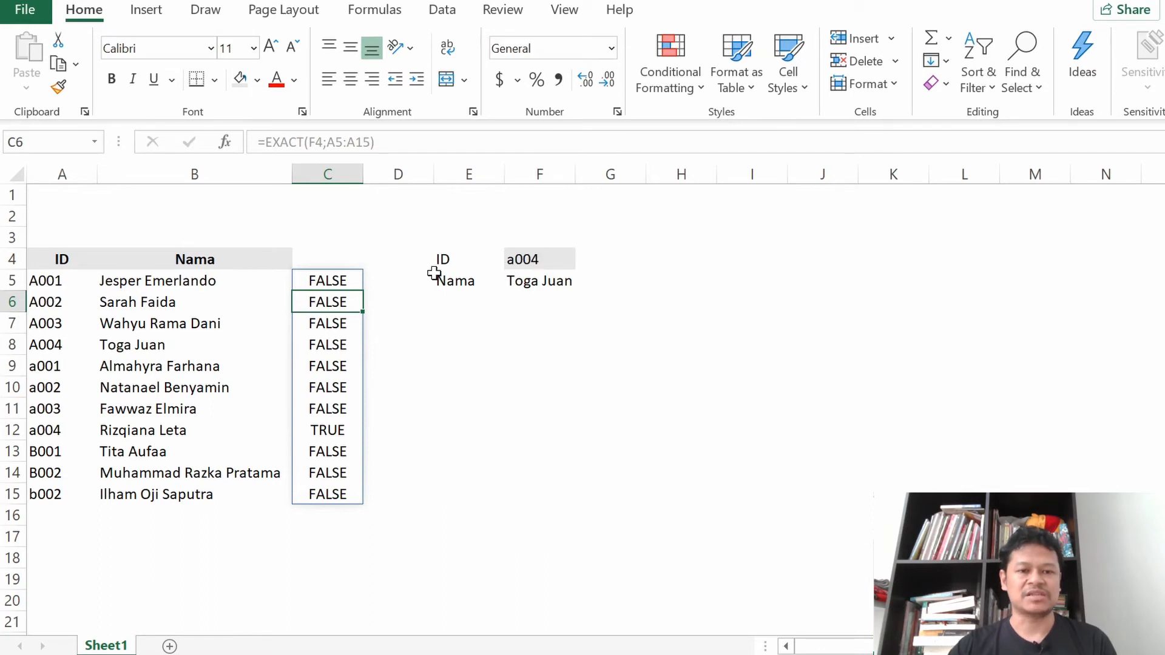
left_click(347, 429)
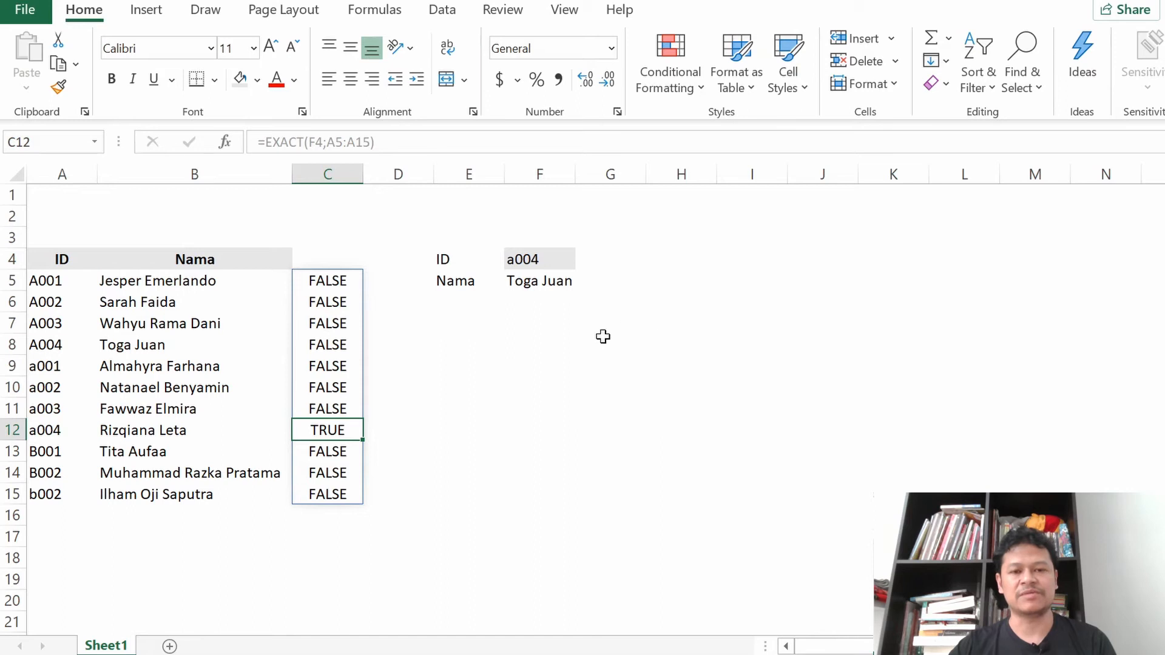
Step: Edit the formula in F5, inserting TRUE as the lookup value of MATCH ahead of the existing F4;A5:A15 arguments
left_click(541, 285)
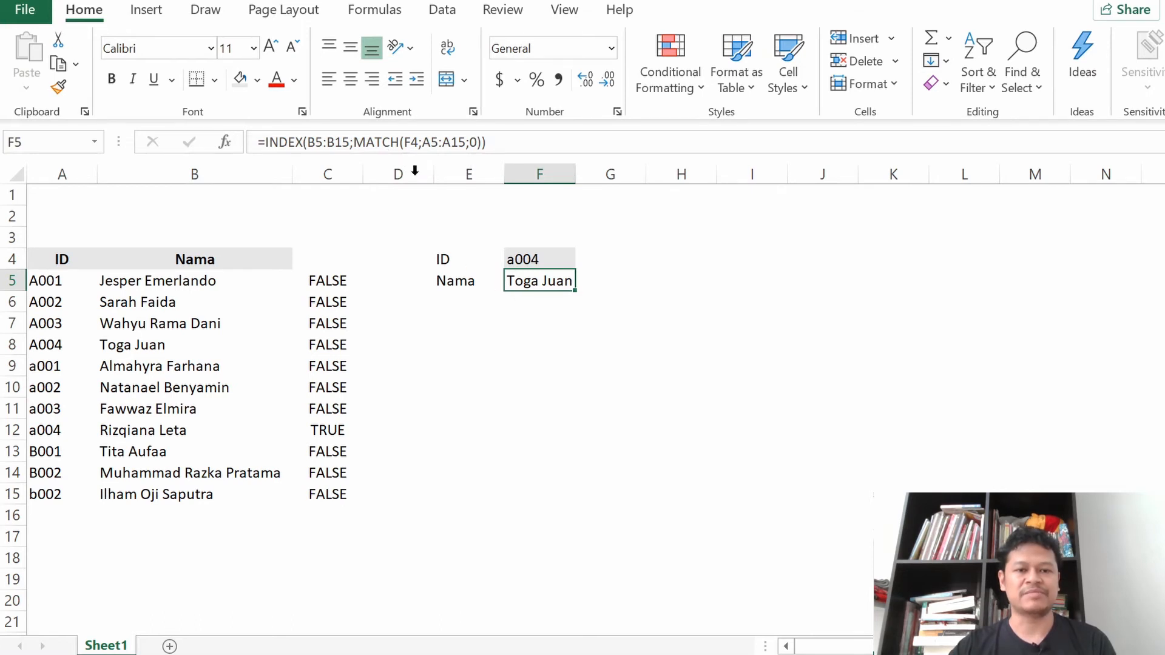
double_click(539, 281)
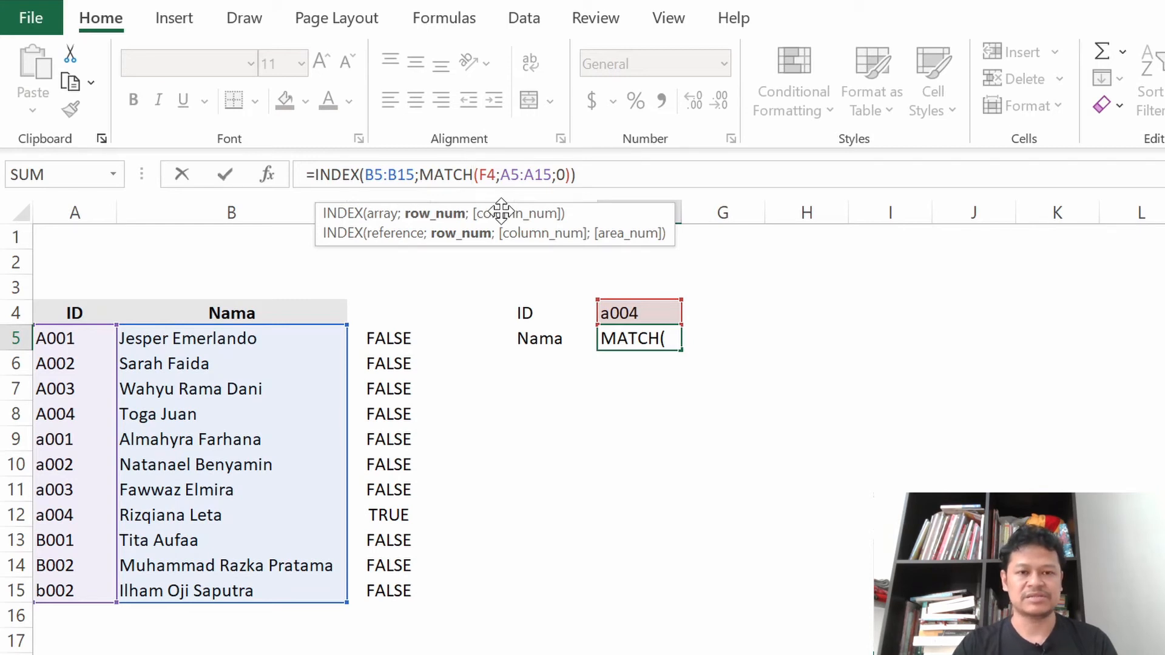
type("(")
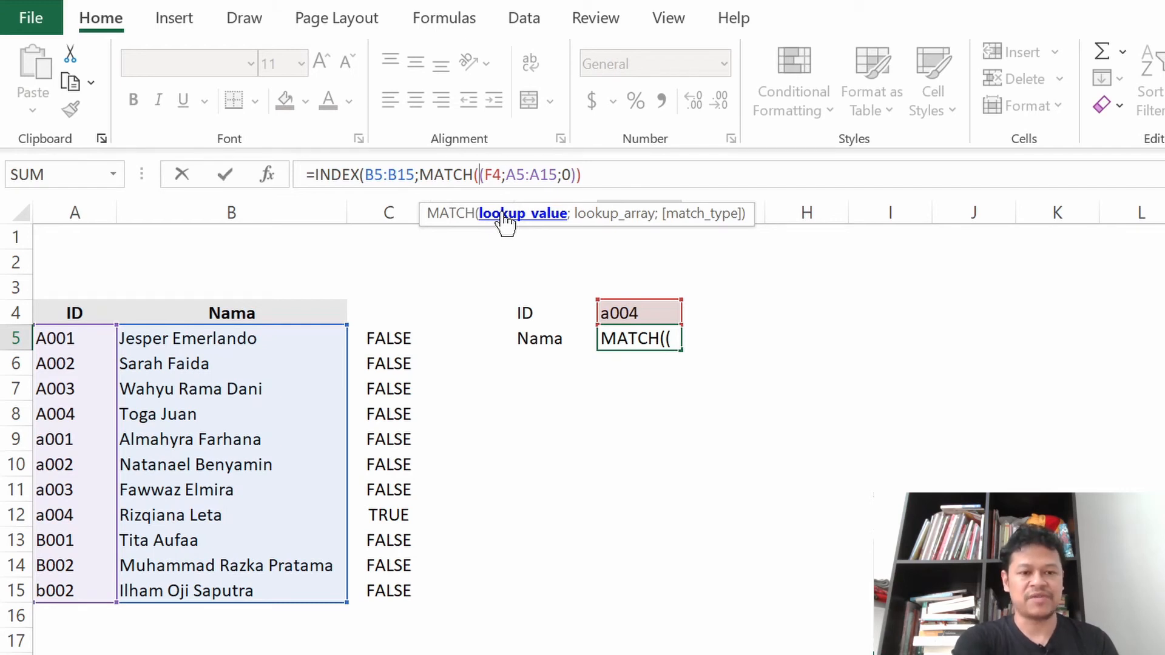
type("true")
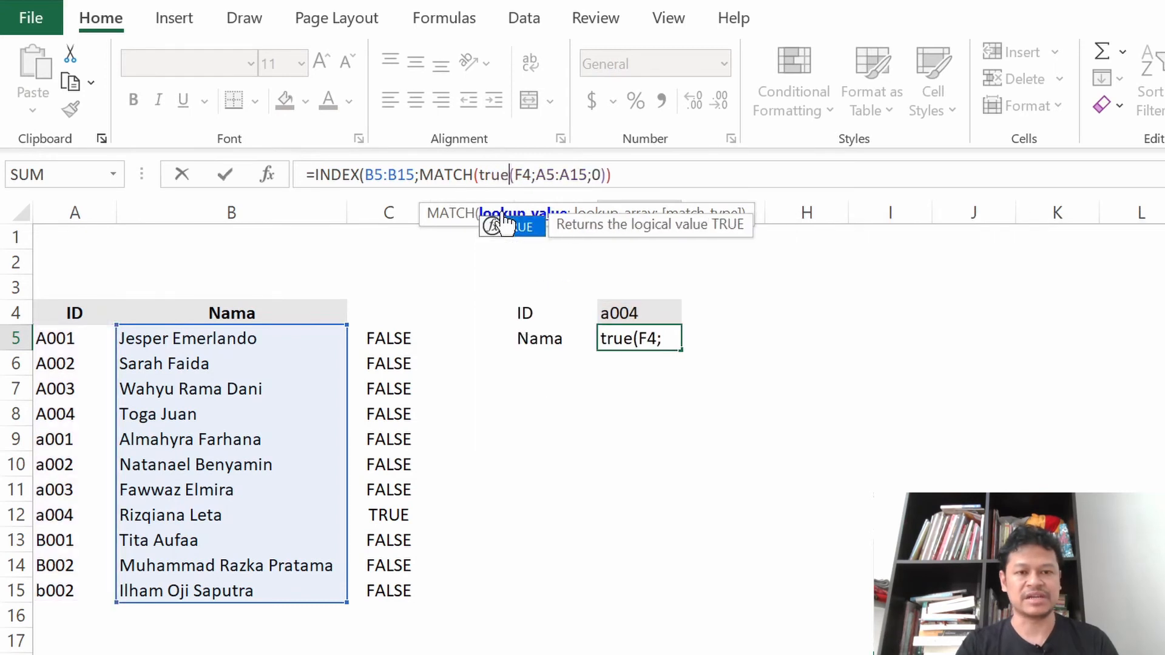
type(";")
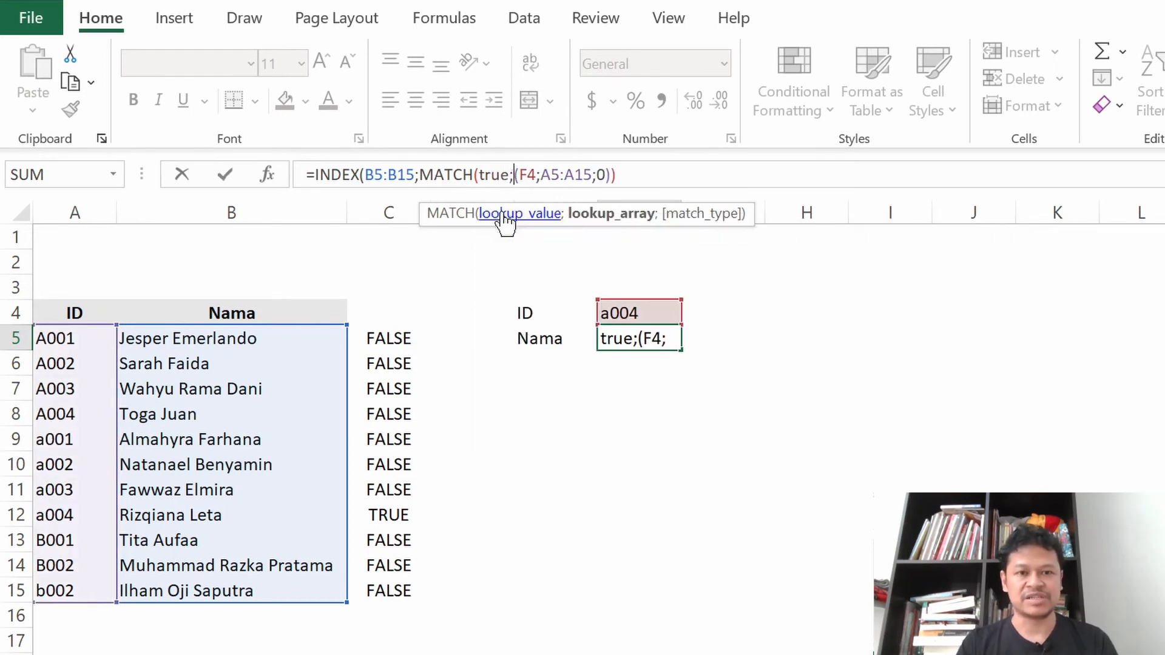
Step: Wrap F4;A5:A15 in EXACT as the lookup array of MATCH in F5, keeping 0 as match type, and enter the formula
type("exact")
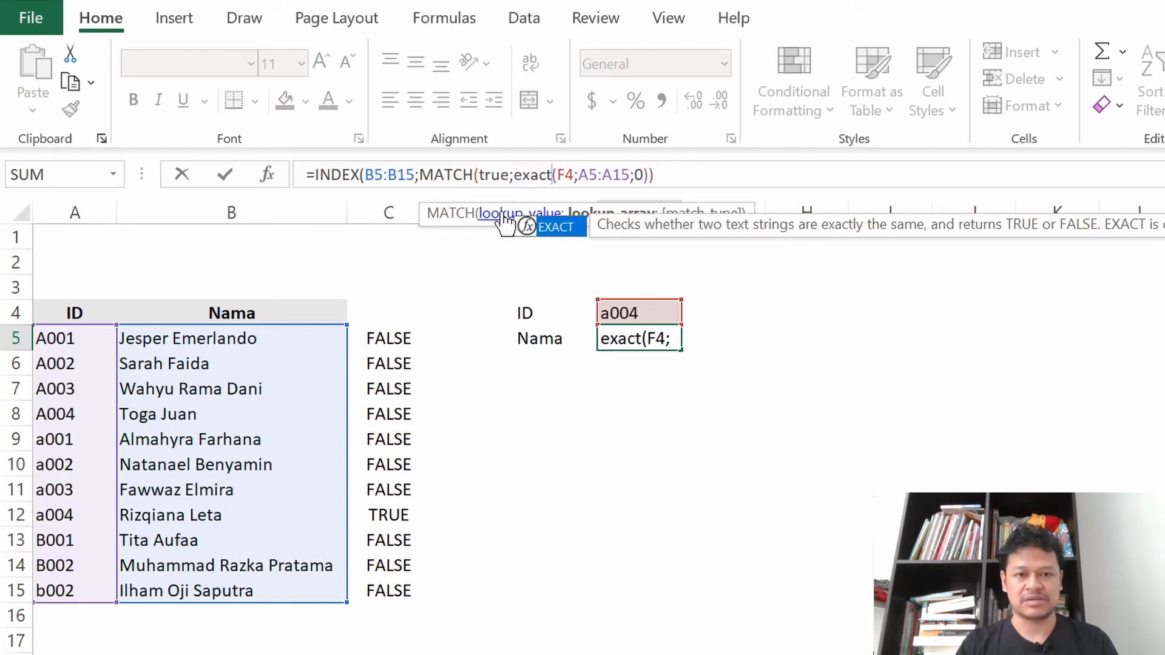
key("Right")
key("Right")
key("Right")
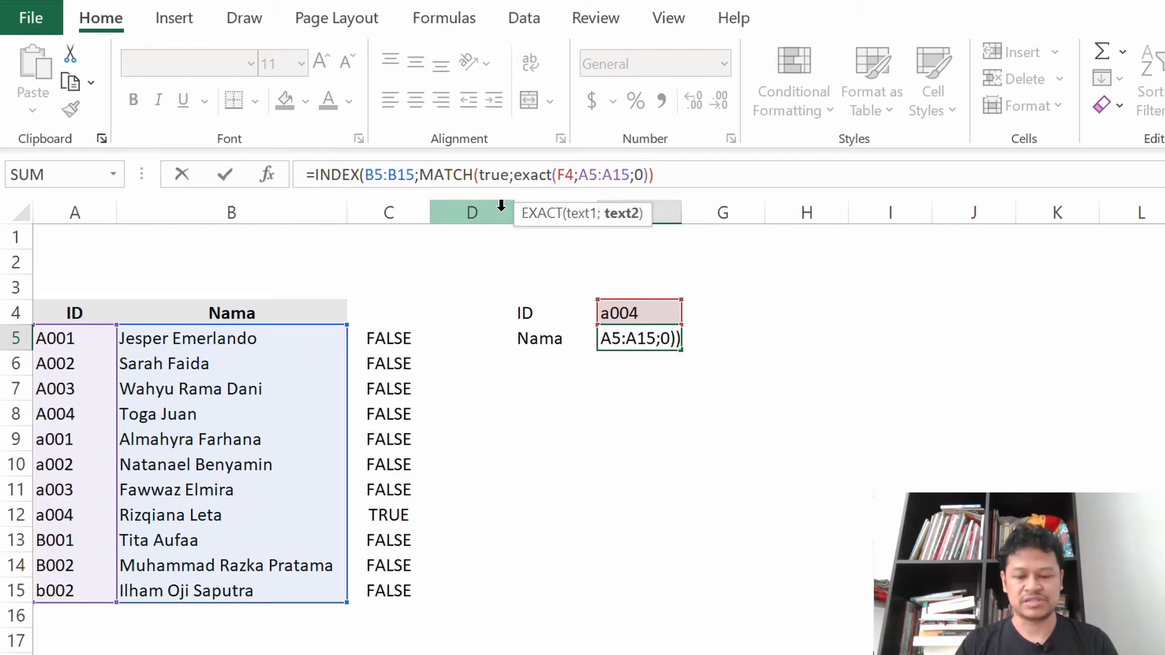
type(")")
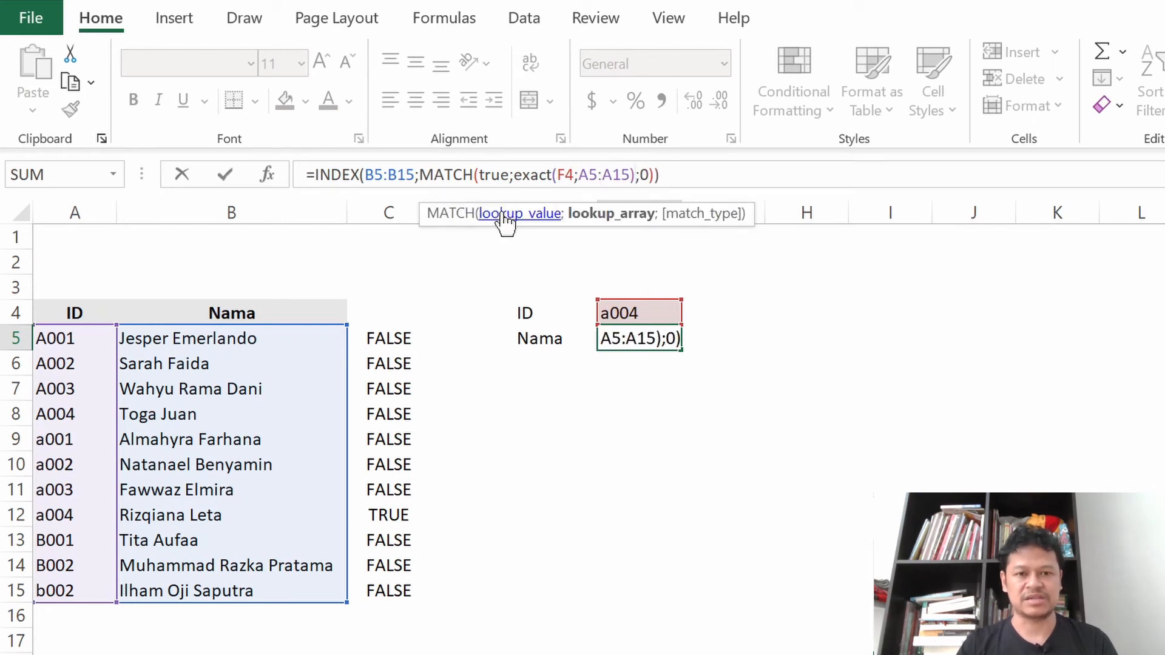
key("Right")
key("Right")
key("Right")
key("Right")
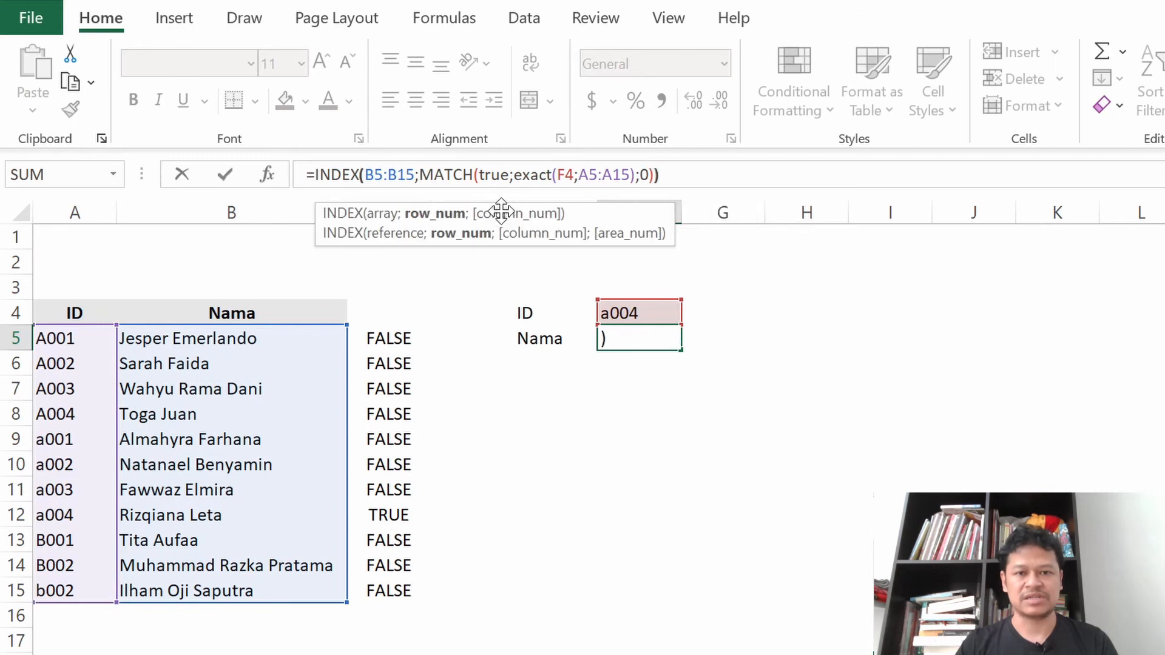
key("Return")
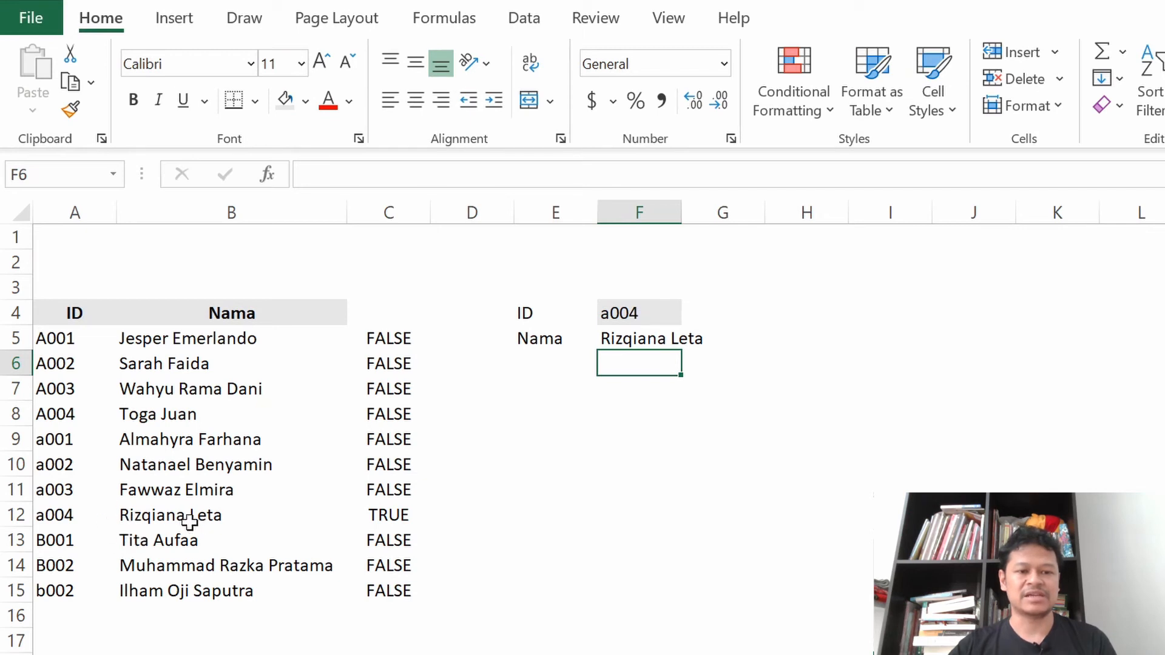
Step: Test the case-sensitive lookup by choosing the lowercase ID from A9 in cell F4
left_click(662, 310)
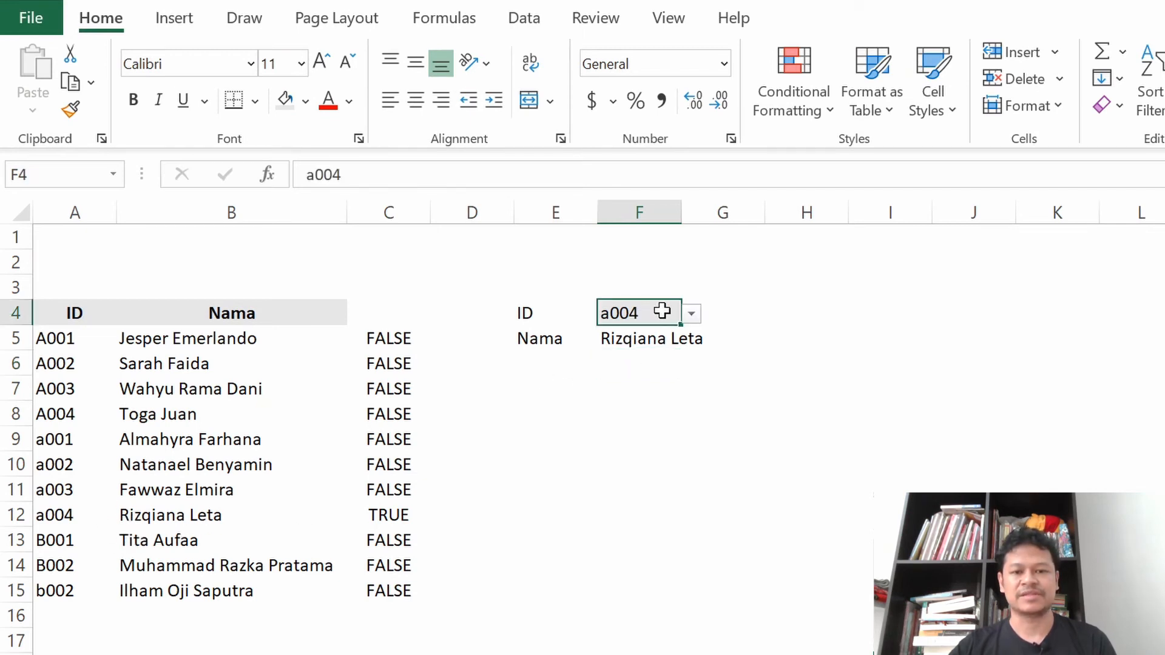
left_click(691, 314)
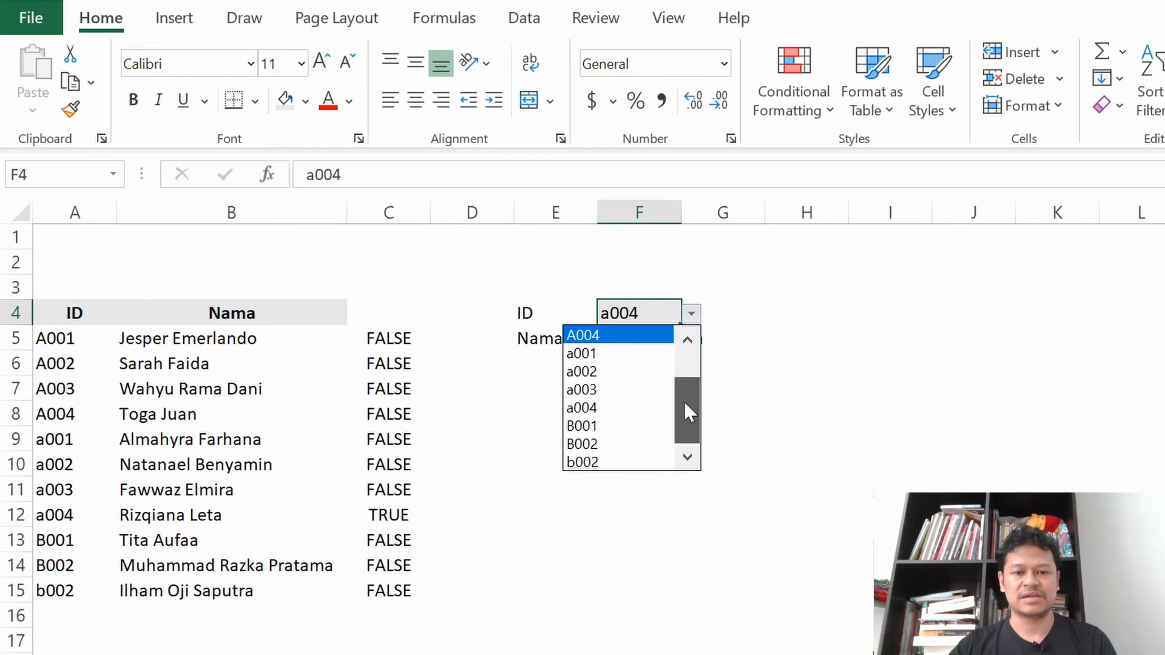
left_click_drag(686, 413, 689, 391)
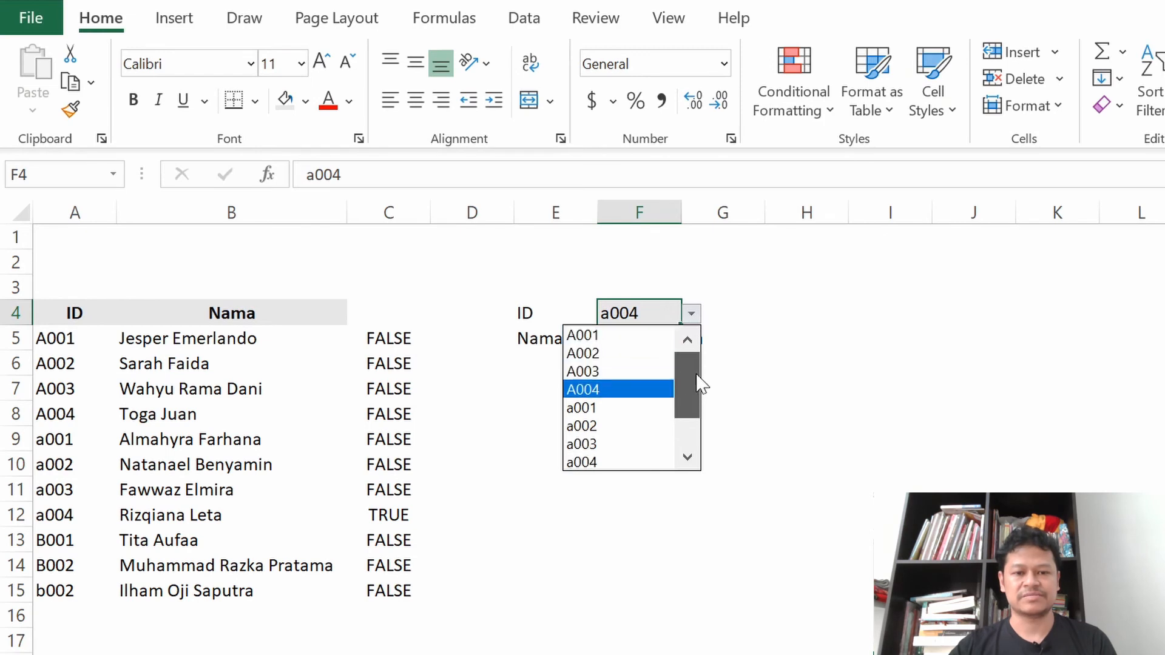
left_click(638, 422)
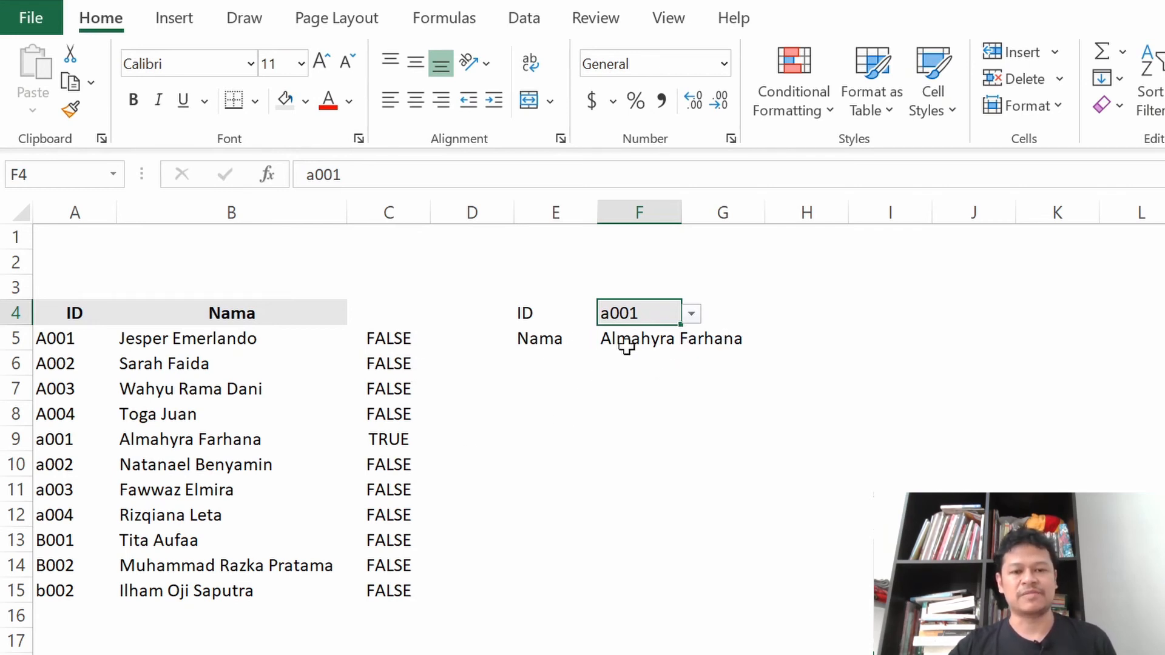
Step: Inspect the EXACT and INDEX parts of the formula in F5 and replace the formula with its fixed result
left_click(645, 340)
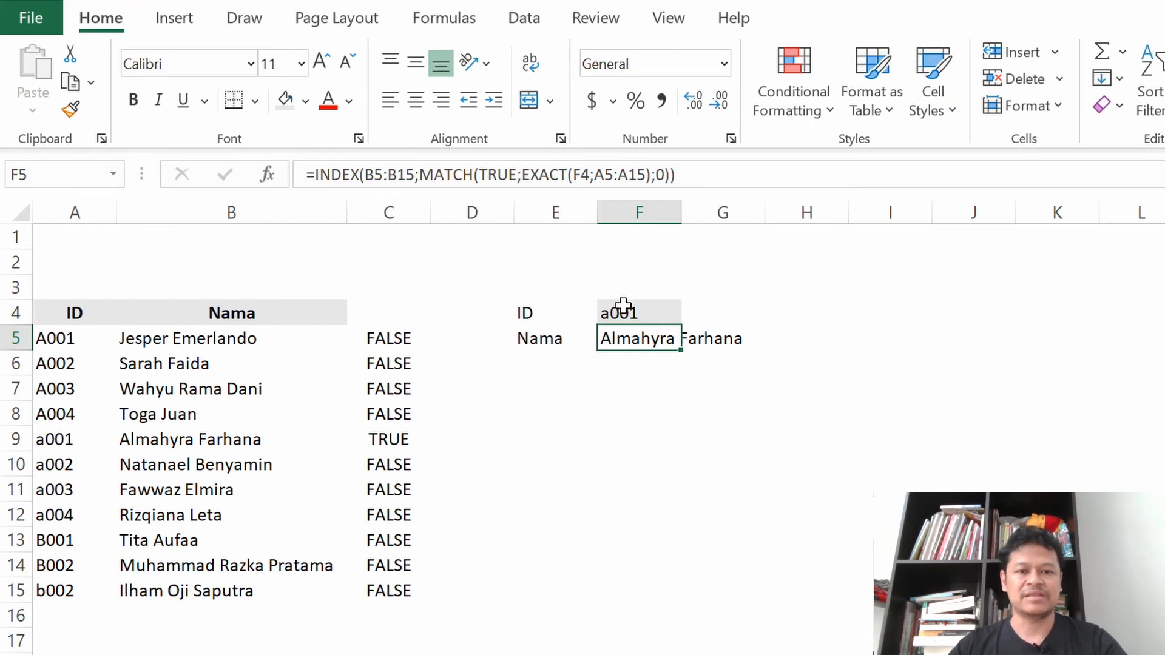
left_click(558, 175)
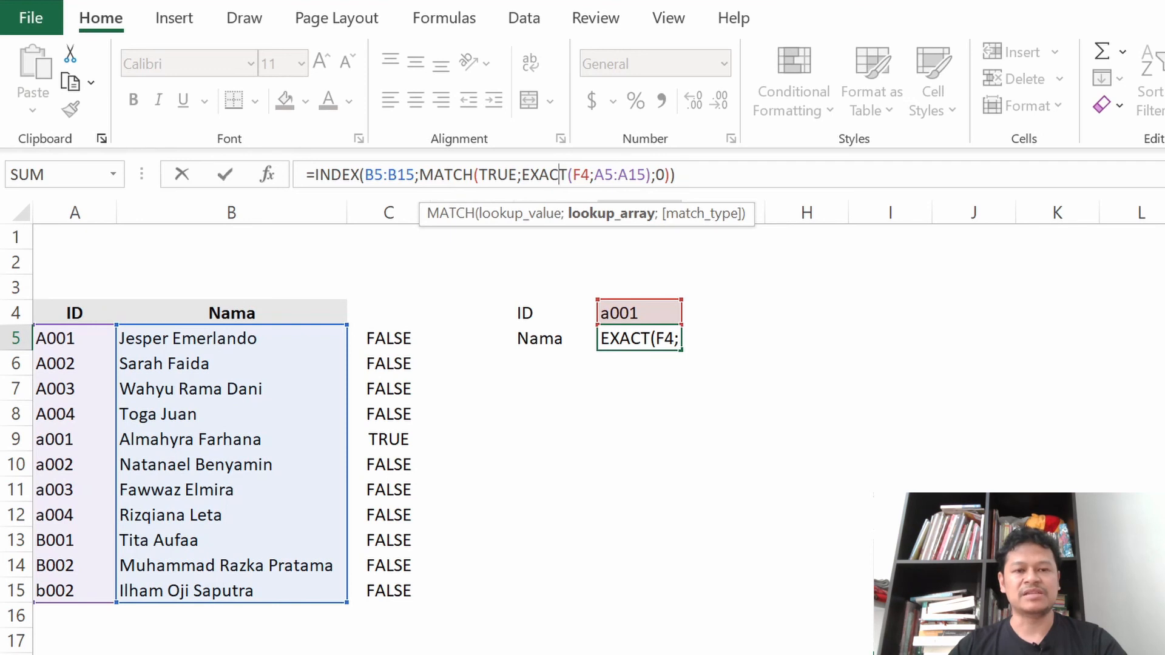
left_click(342, 175)
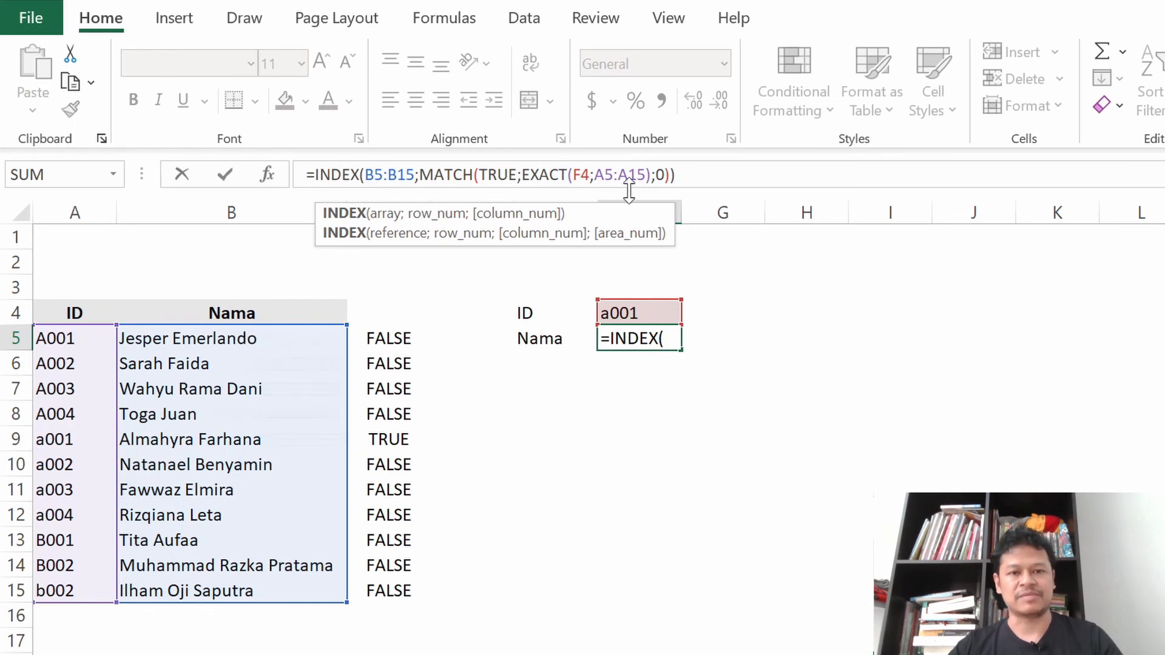
key("shift+Return")
left_click(639, 358)
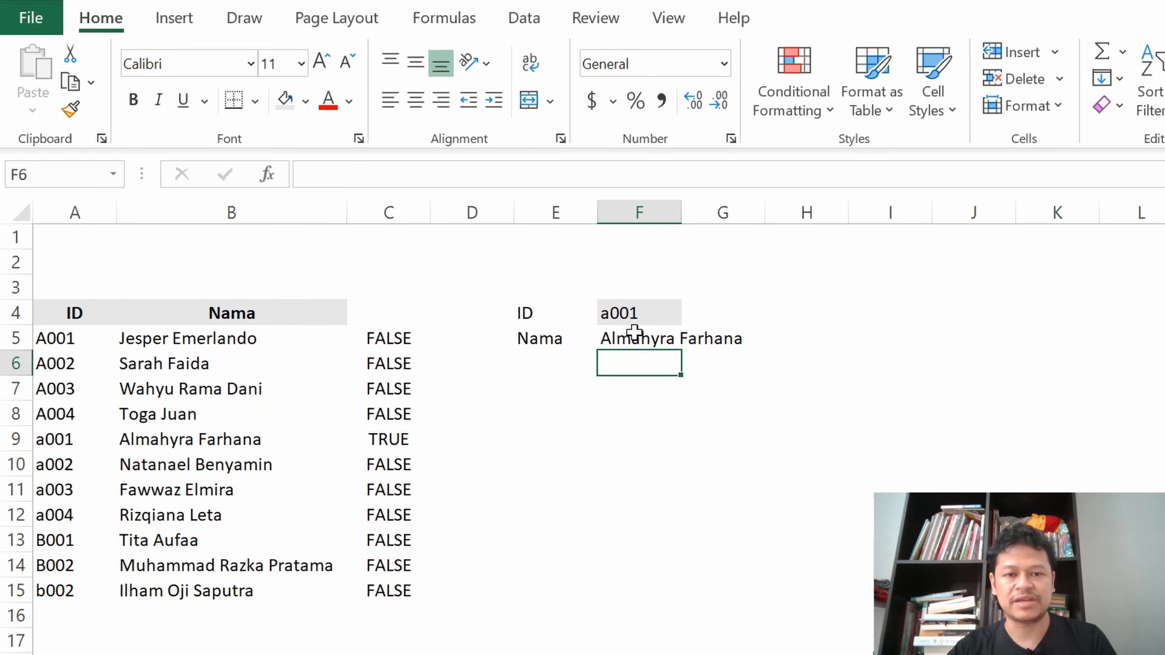
left_click(634, 334)
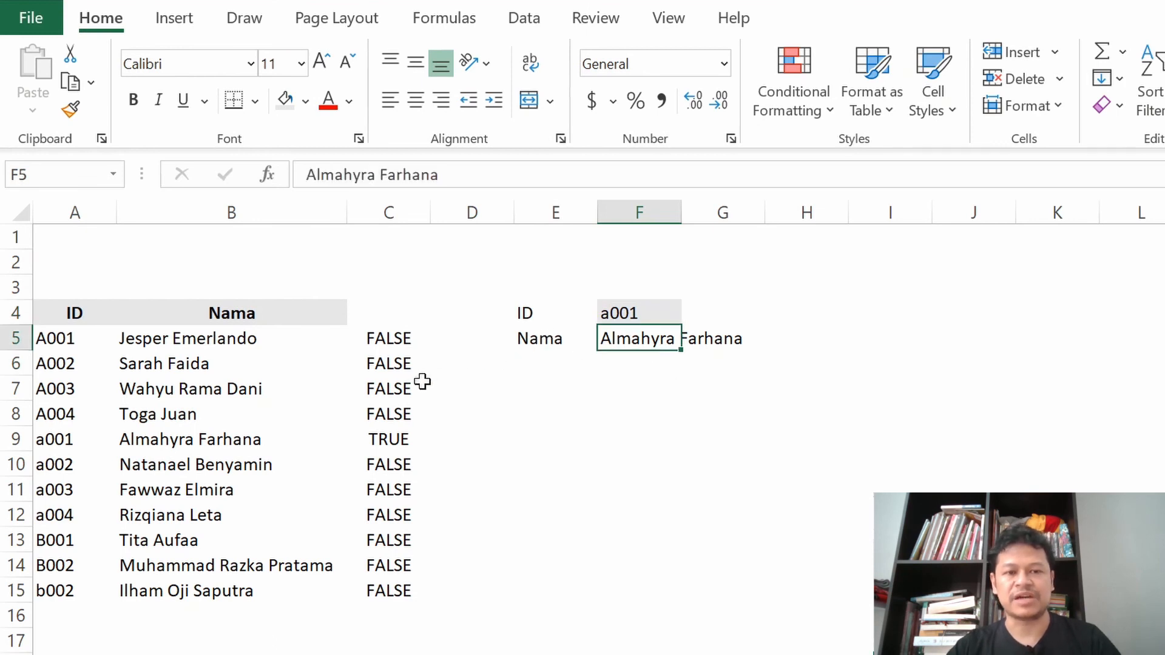